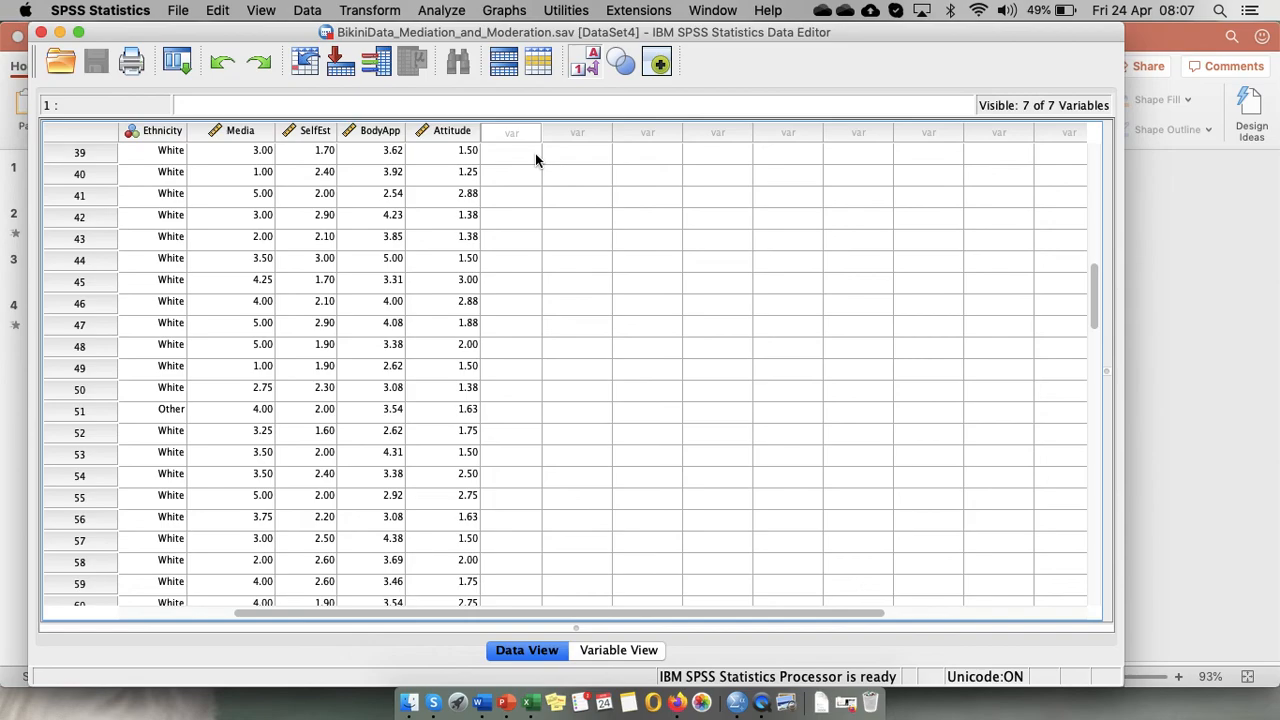
# Run descriptive statistics for Body Appreciation and SATAQ [Media].
pyautogui.click(443, 12)
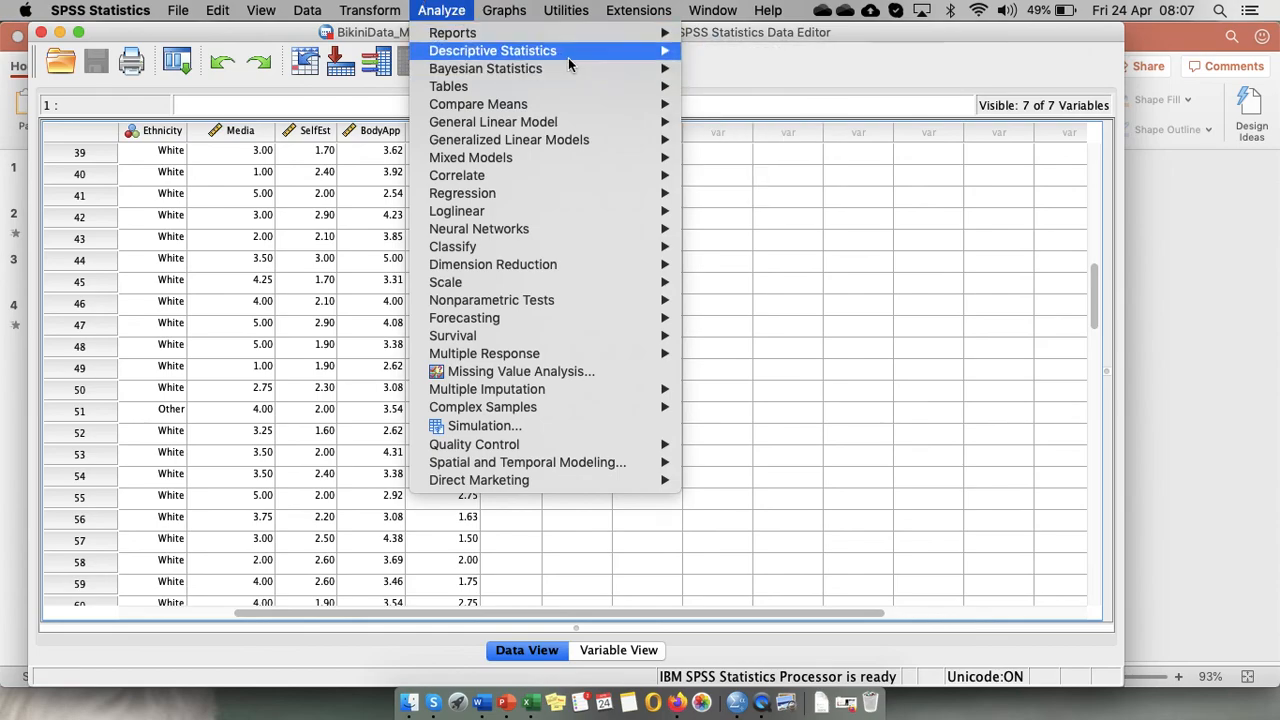
pyautogui.moveTo(643, 51)
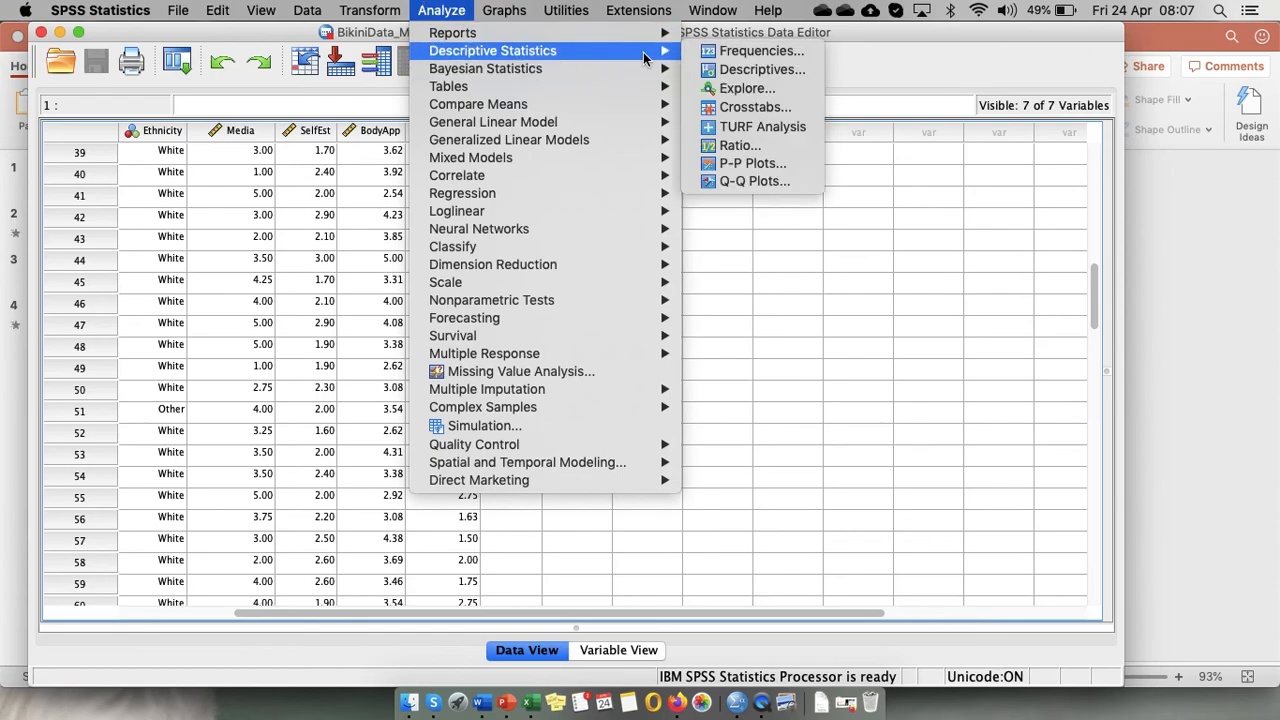
pyautogui.click(758, 72)
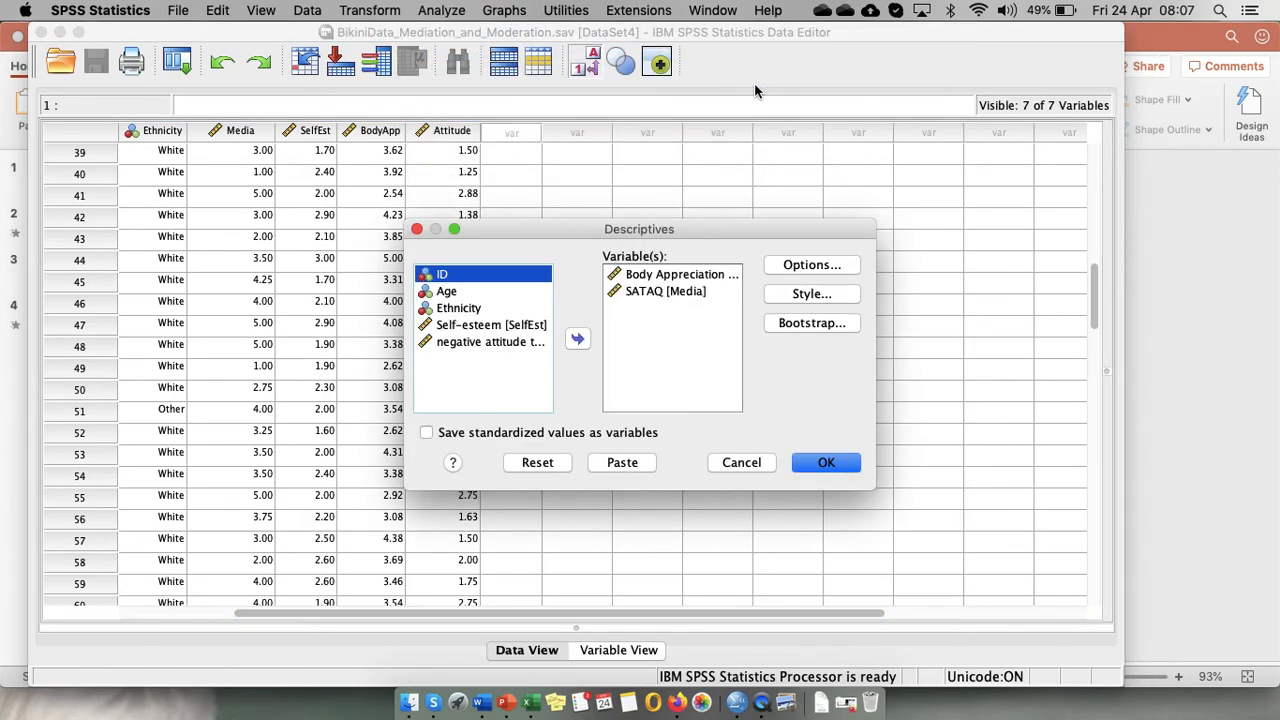
pyautogui.click(677, 274)
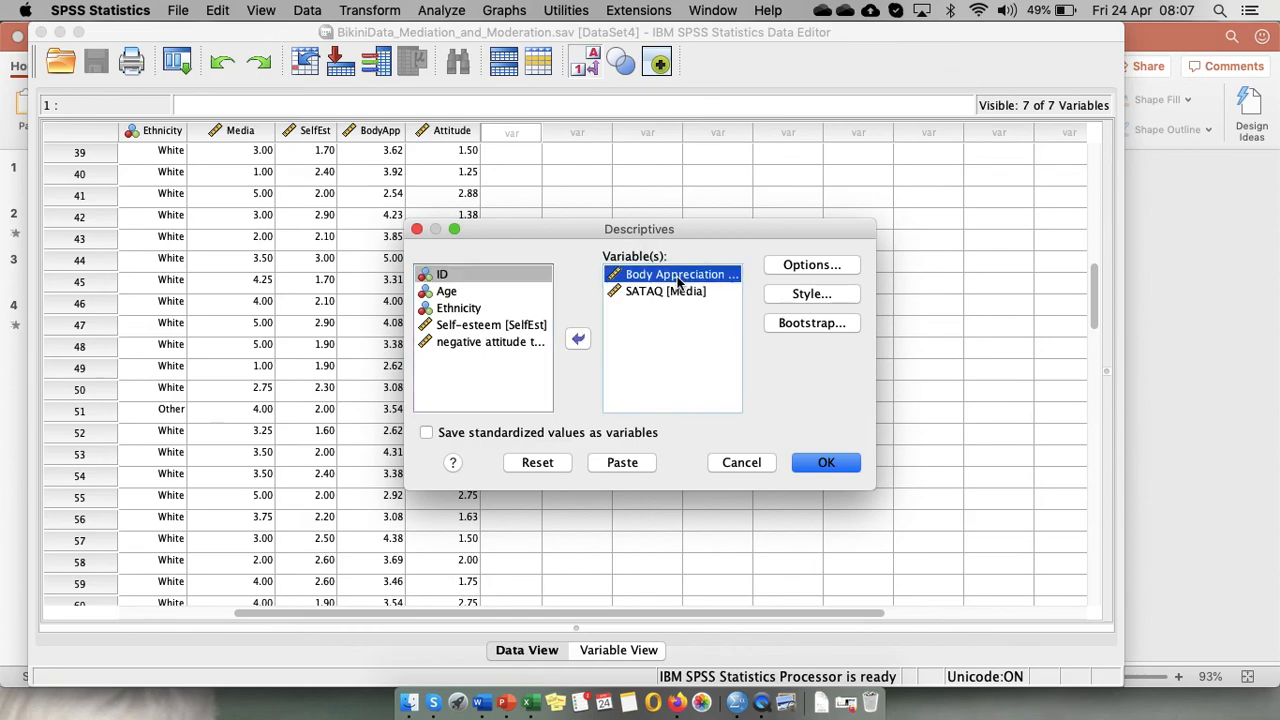
pyautogui.click(678, 293)
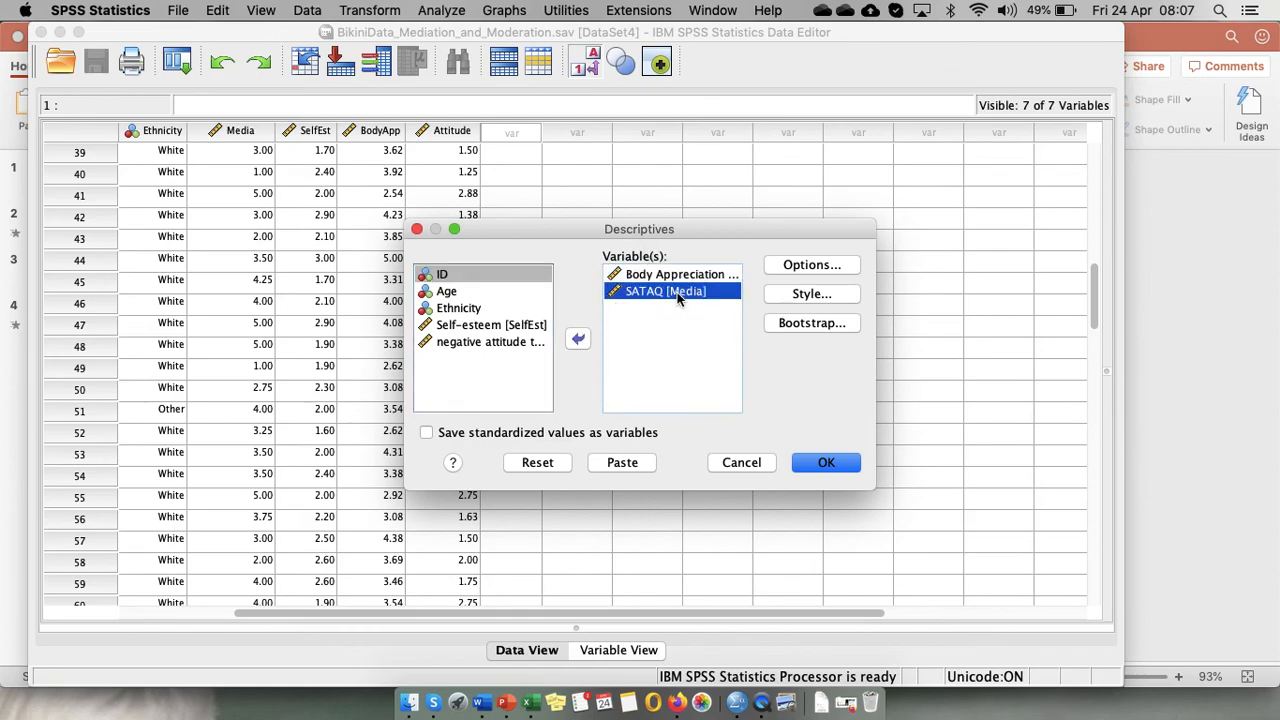
pyautogui.click(823, 468)
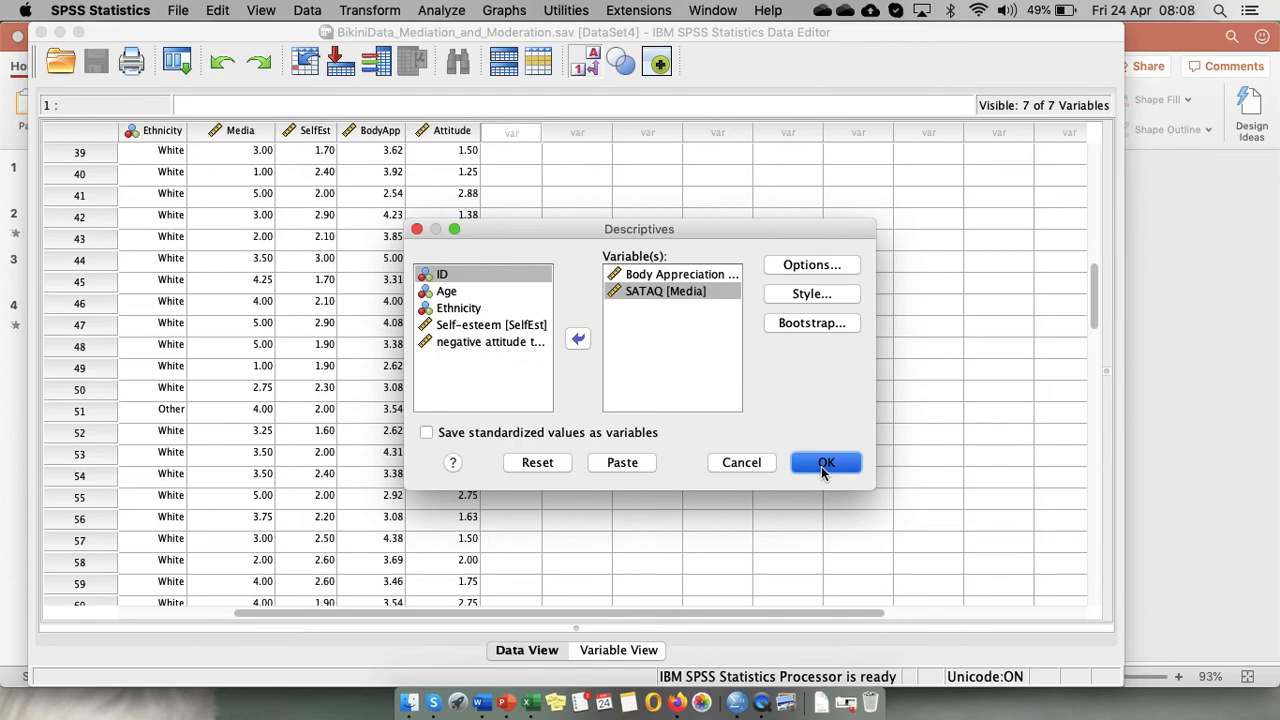
pyautogui.click(822, 467)
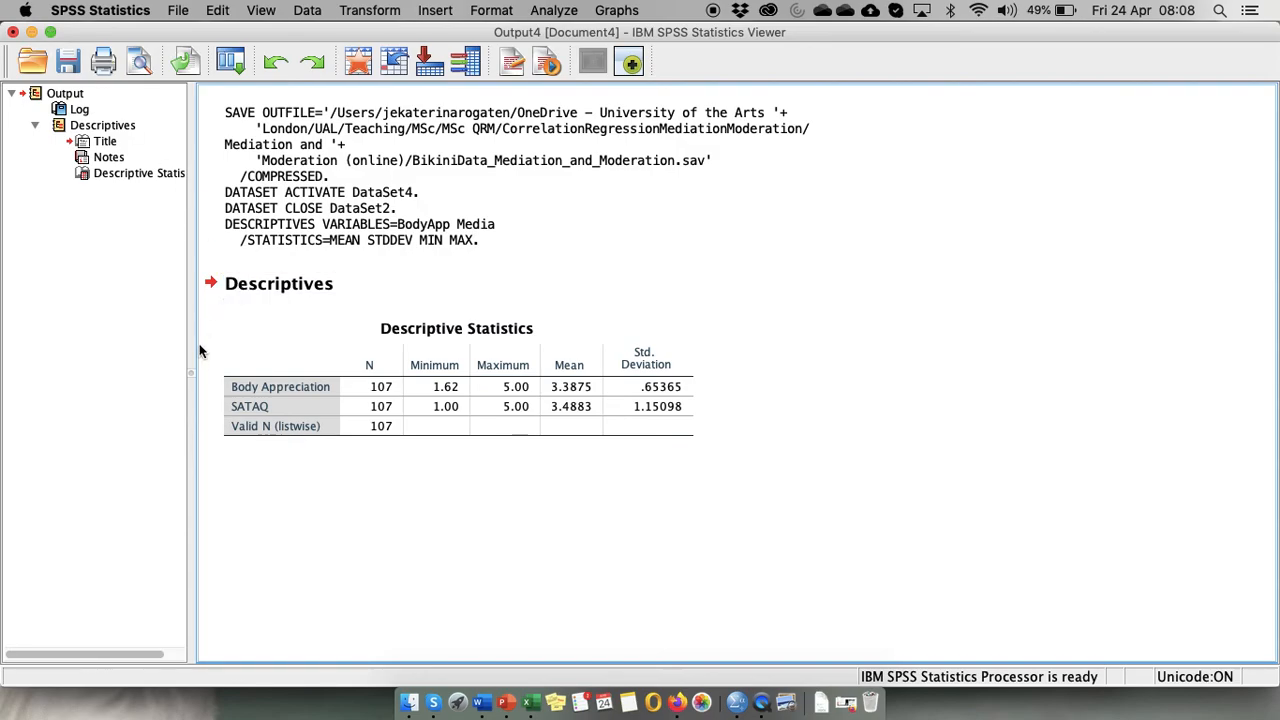
# Narrow the output outline pane and shrink the output viewer window beside the data editor.
pyautogui.moveTo(194, 377); pyautogui.dragTo(90, 377)
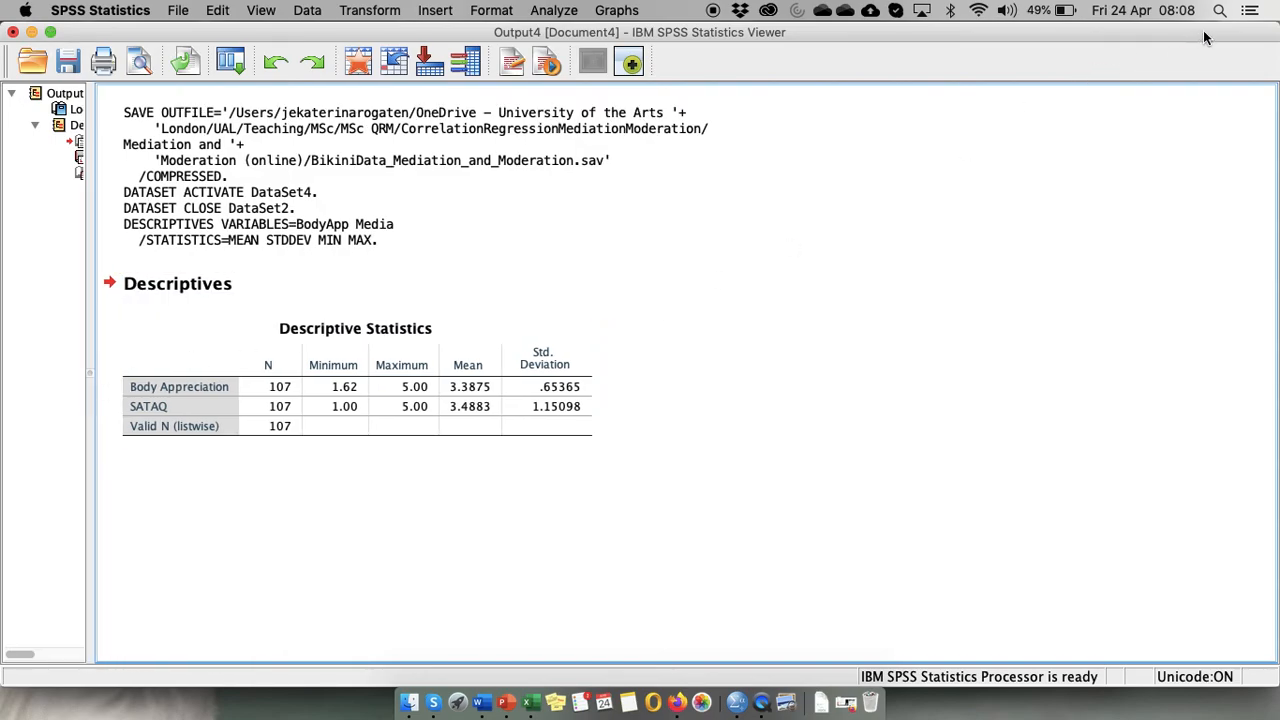
pyautogui.moveTo(1277, 28); pyautogui.dragTo(636, 56)
pyautogui.click(478, 442)
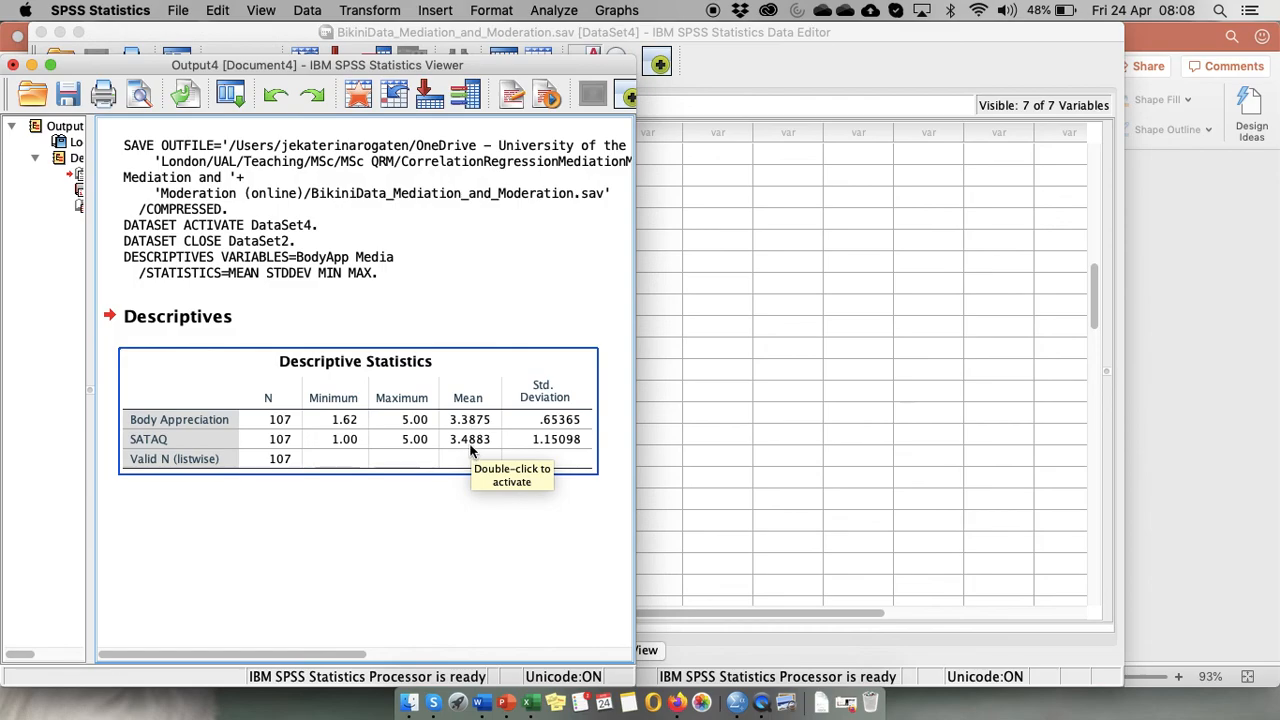
# Compute a new variable CBA equal to BodyApp - 3.3875 to mean-centre body appreciation.
pyautogui.click(368, 12)
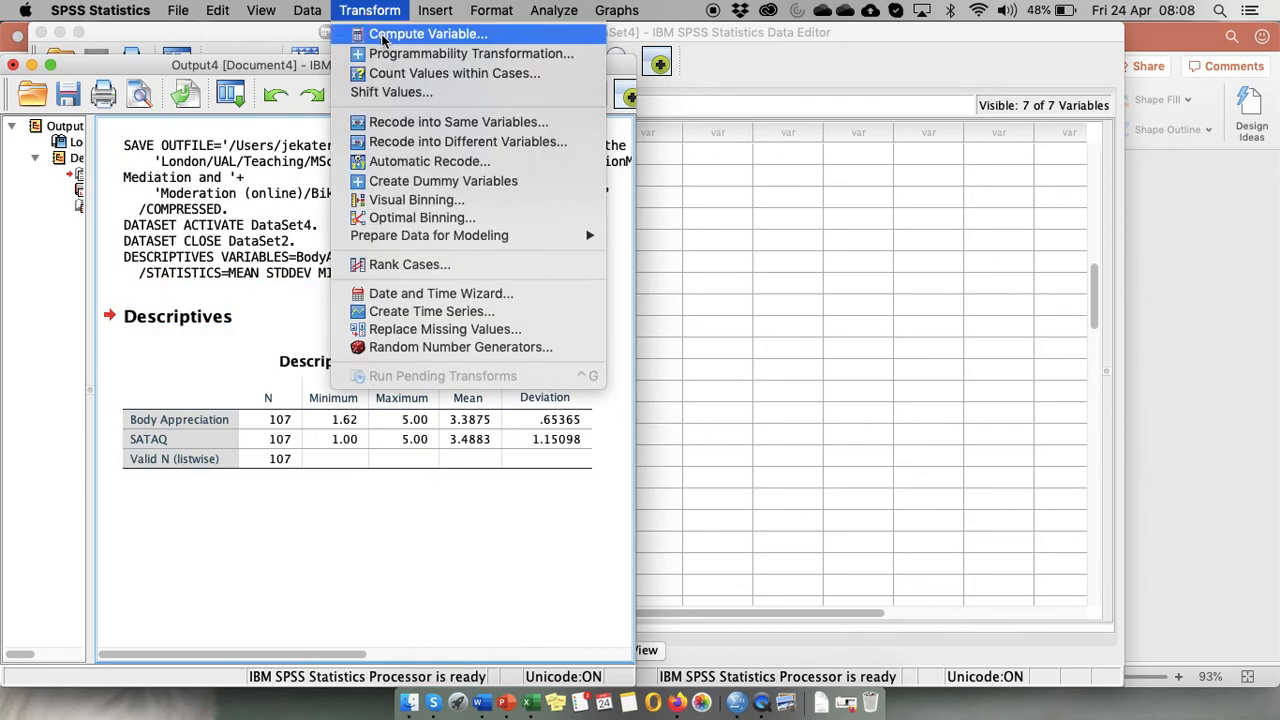
pyautogui.click(383, 36)
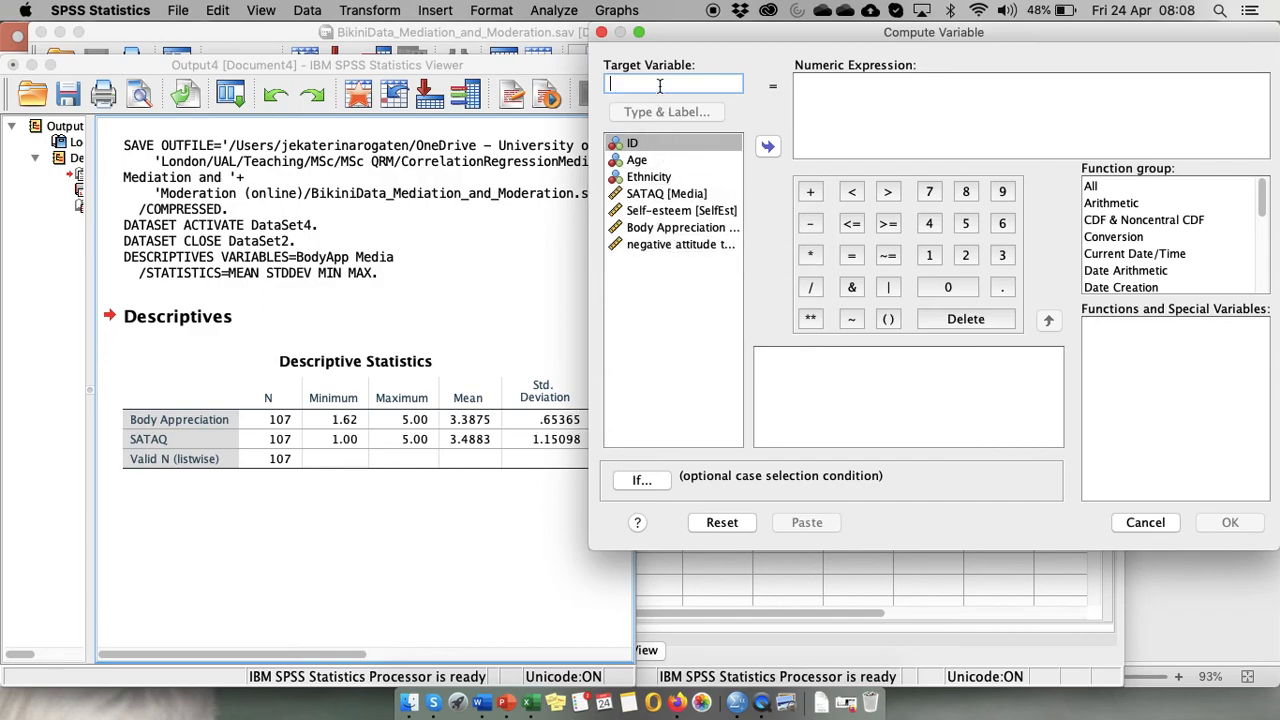
pyautogui.write('CBA')
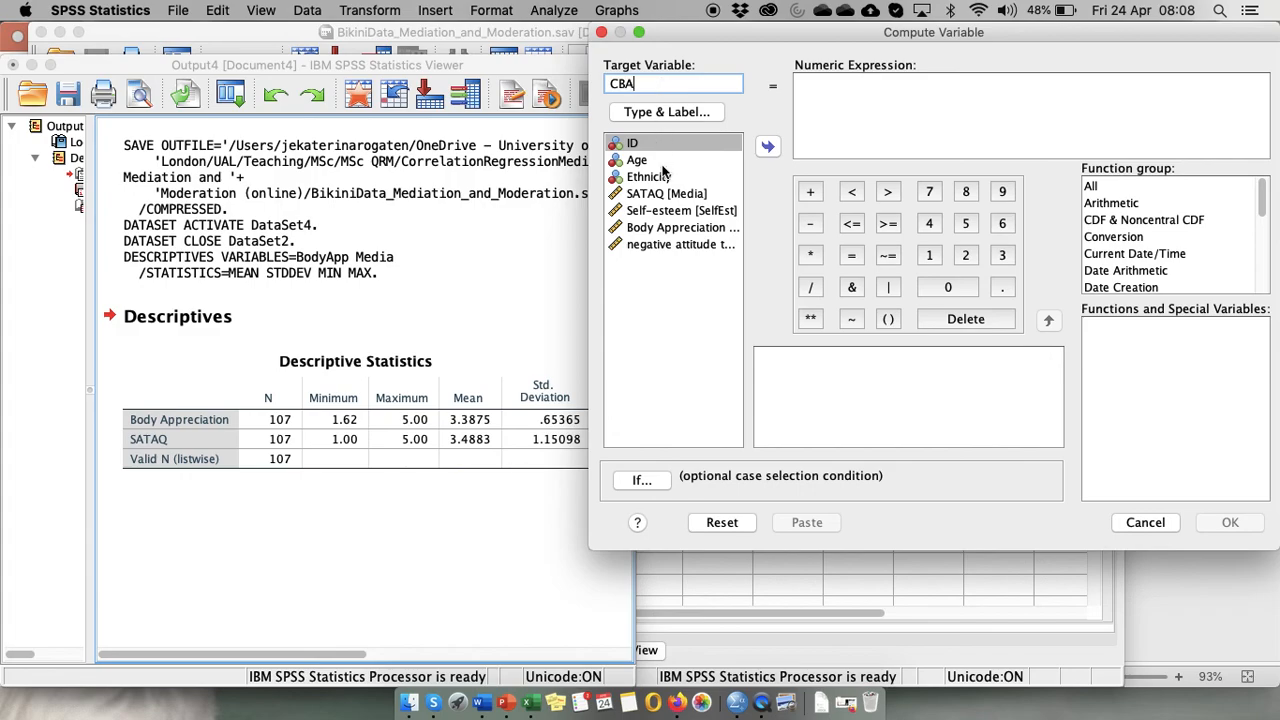
pyautogui.click(674, 229)
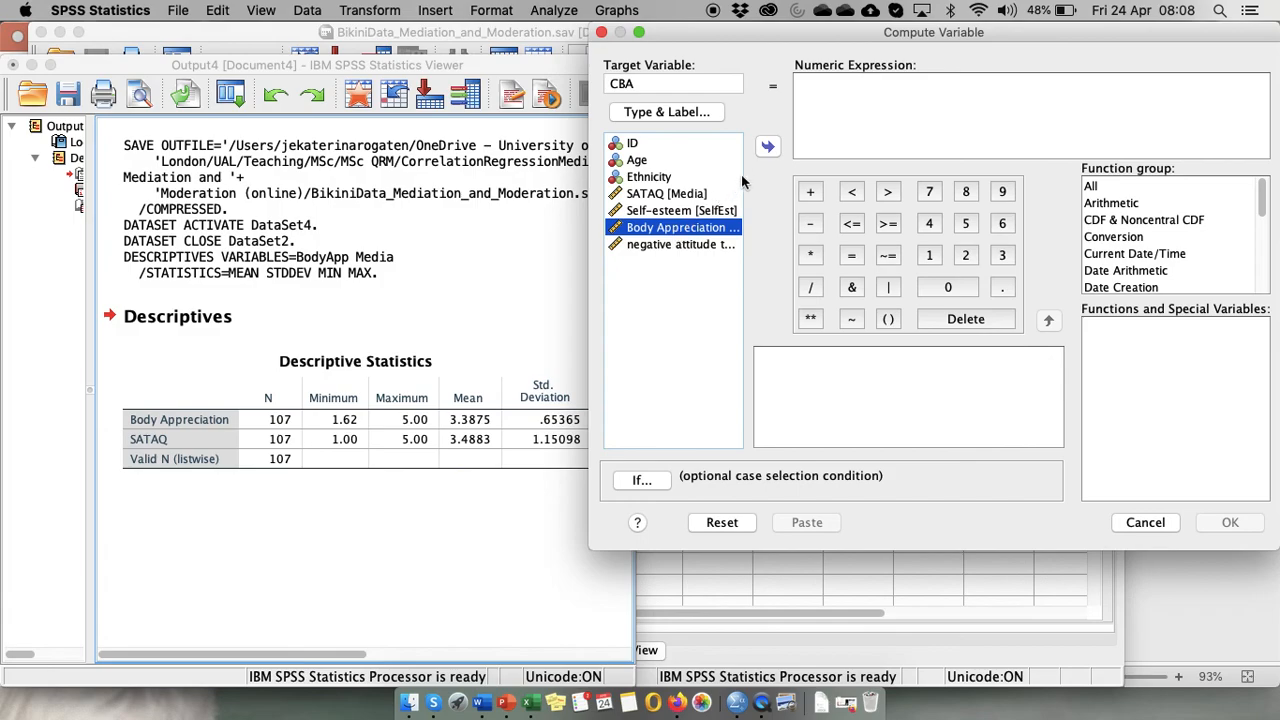
pyautogui.click(767, 150)
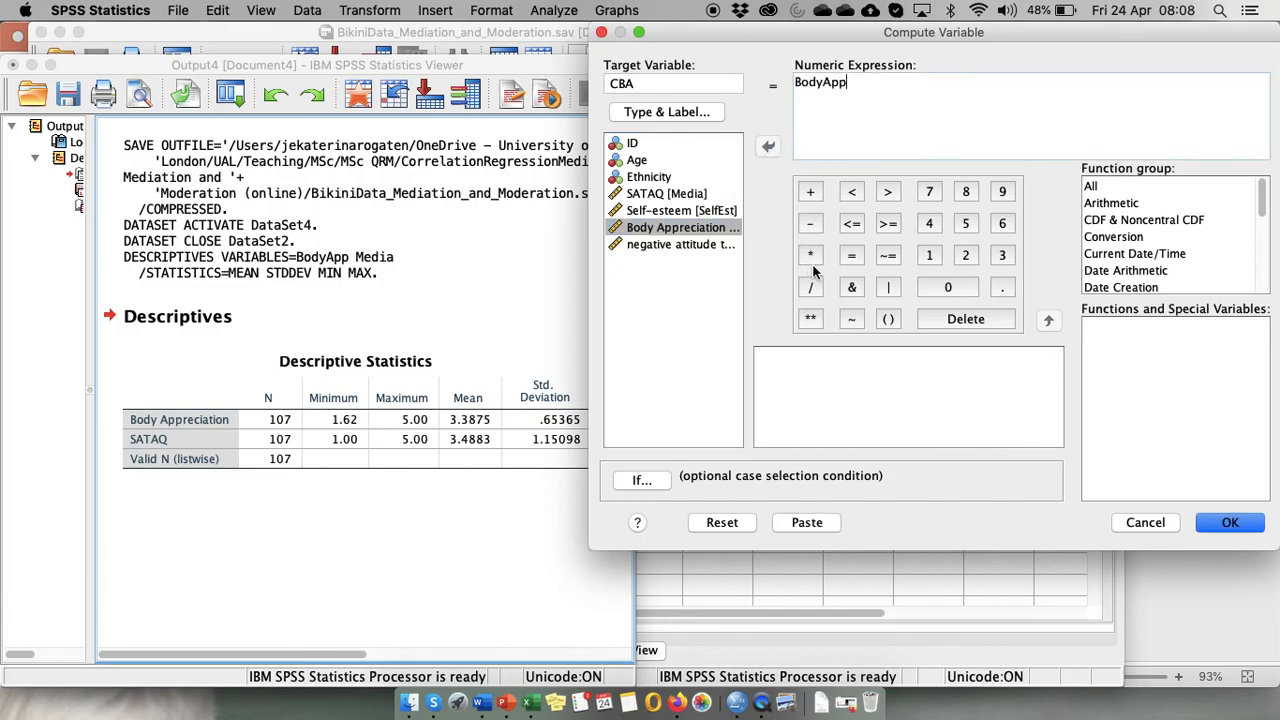
pyautogui.click(810, 224)
pyautogui.write('3.3875')
pyautogui.click(1247, 531)
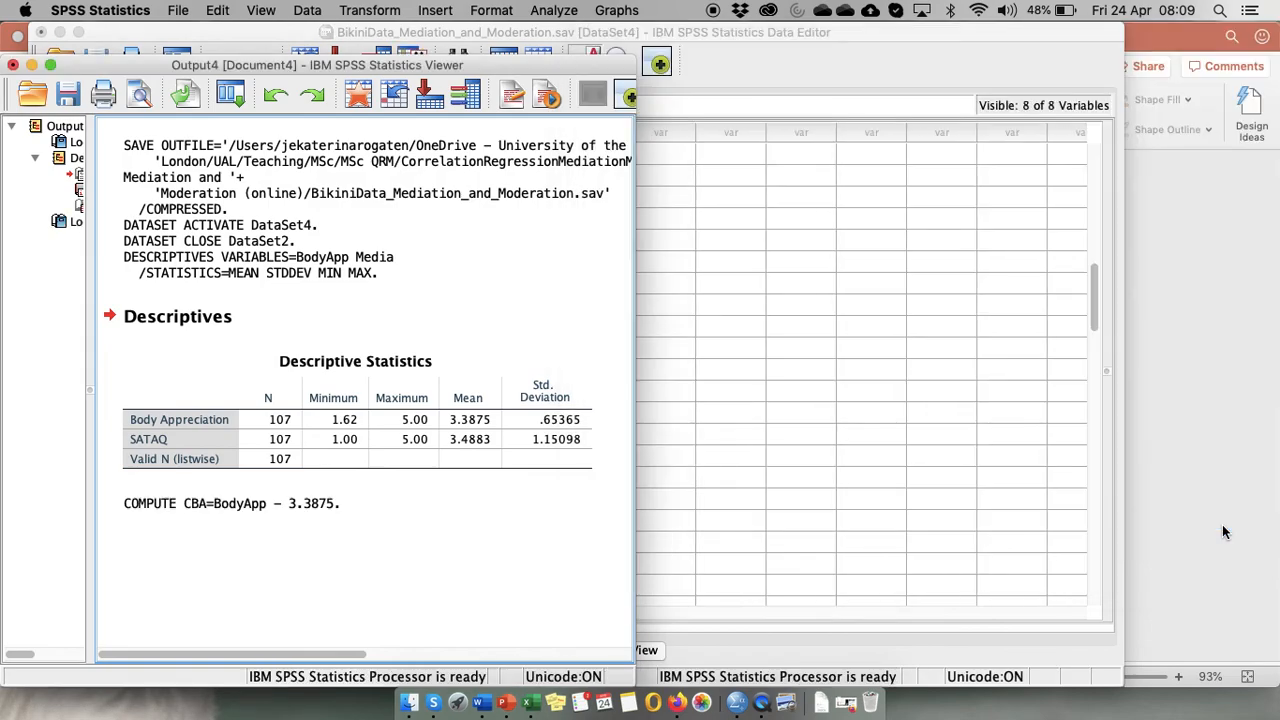
# Switch to the data editor and inspect the new CBA column from the first case.
pyautogui.click(295, 525)
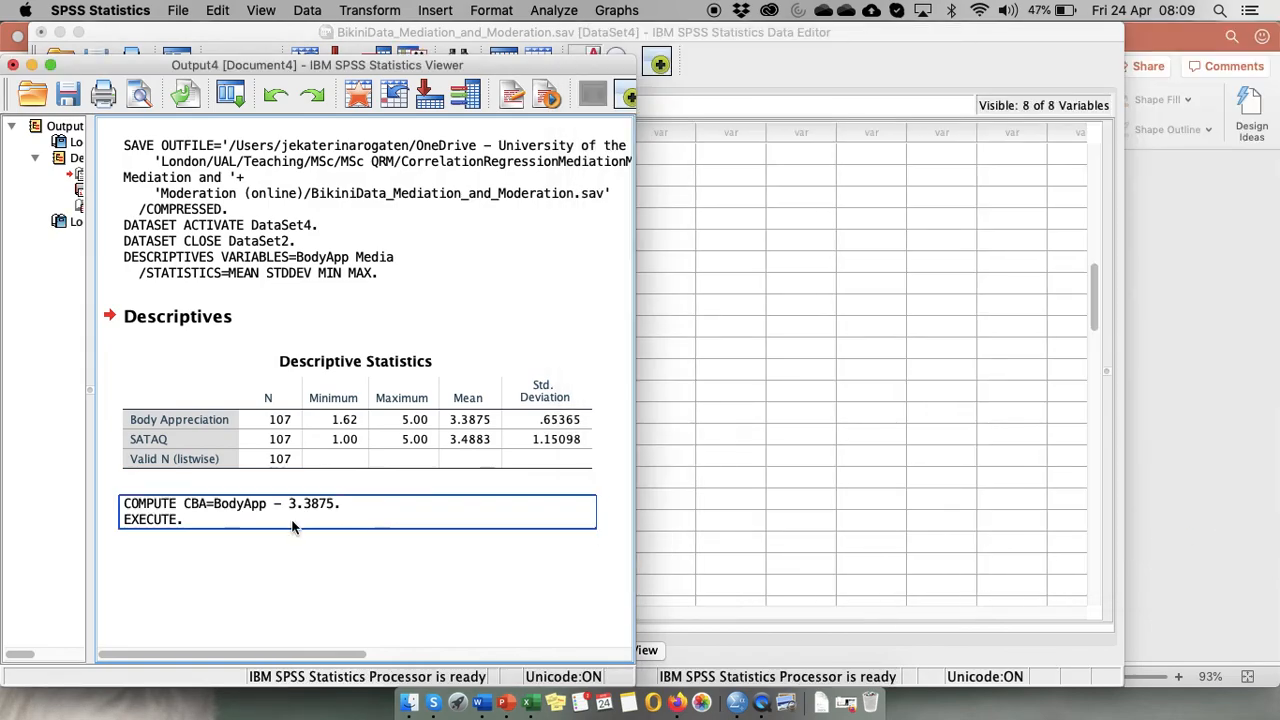
pyautogui.click(790, 580)
pyautogui.click(792, 583)
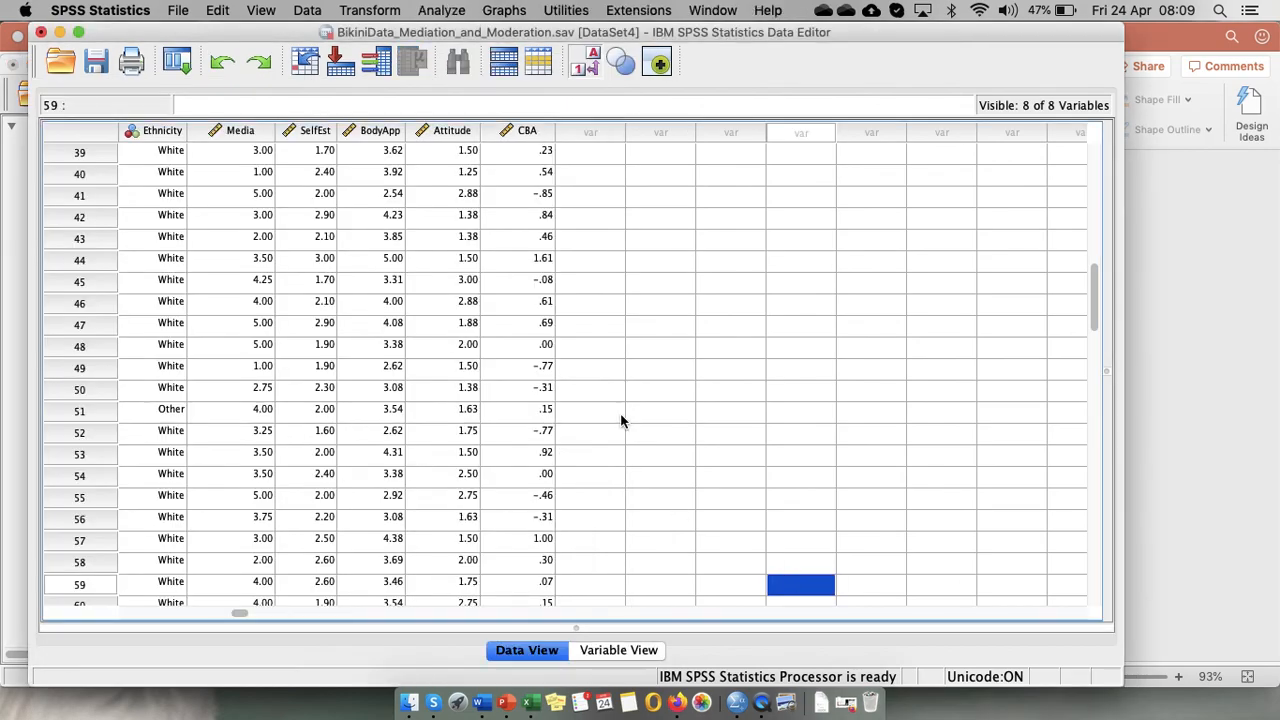
pyautogui.click(527, 131)
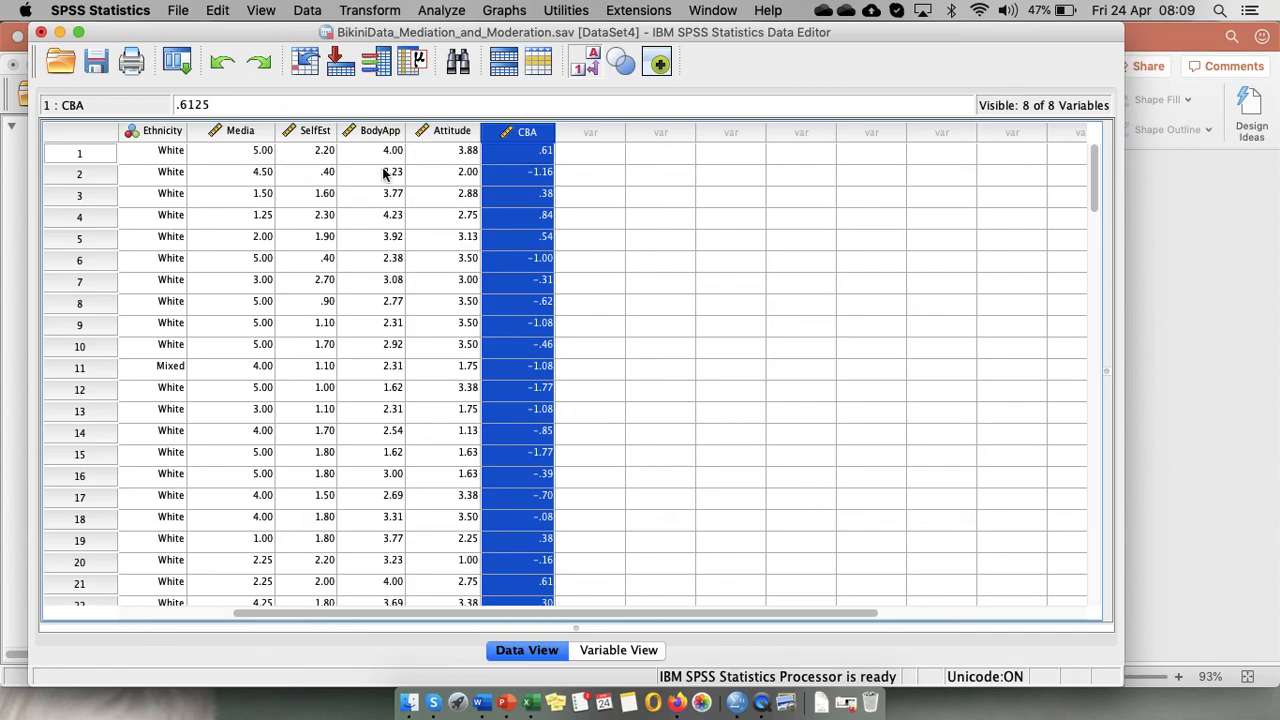
pyautogui.hotkey('ctrl', 'Up')
pyautogui.hotkey('ctrl', 'Up')
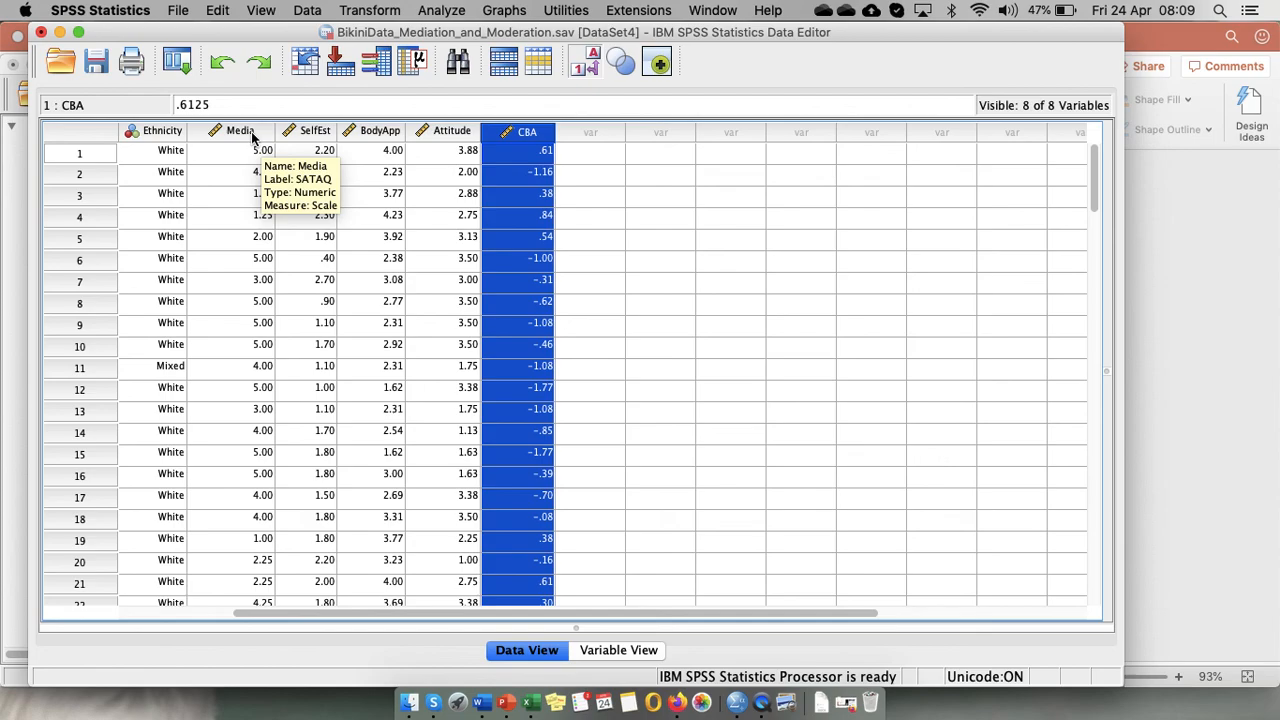
# Start a new computed variable named CMP with Media in its numeric expression.
pyautogui.click(380, 12)
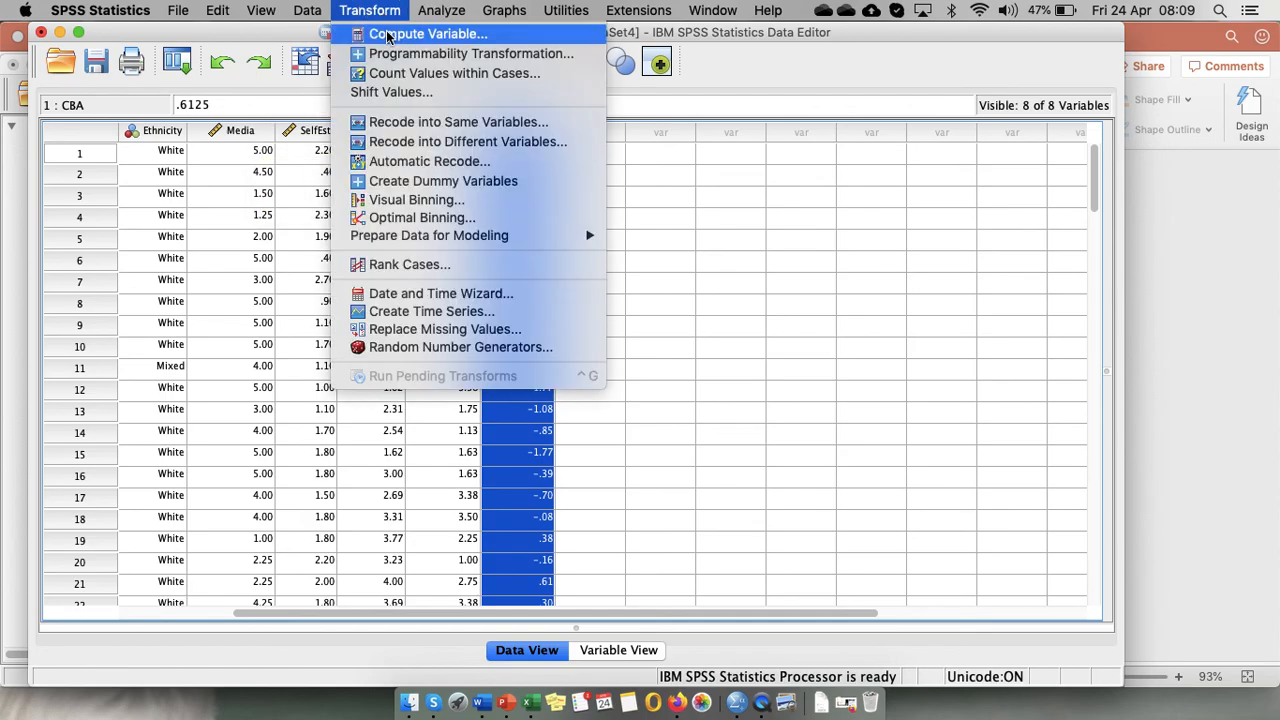
pyautogui.click(388, 36)
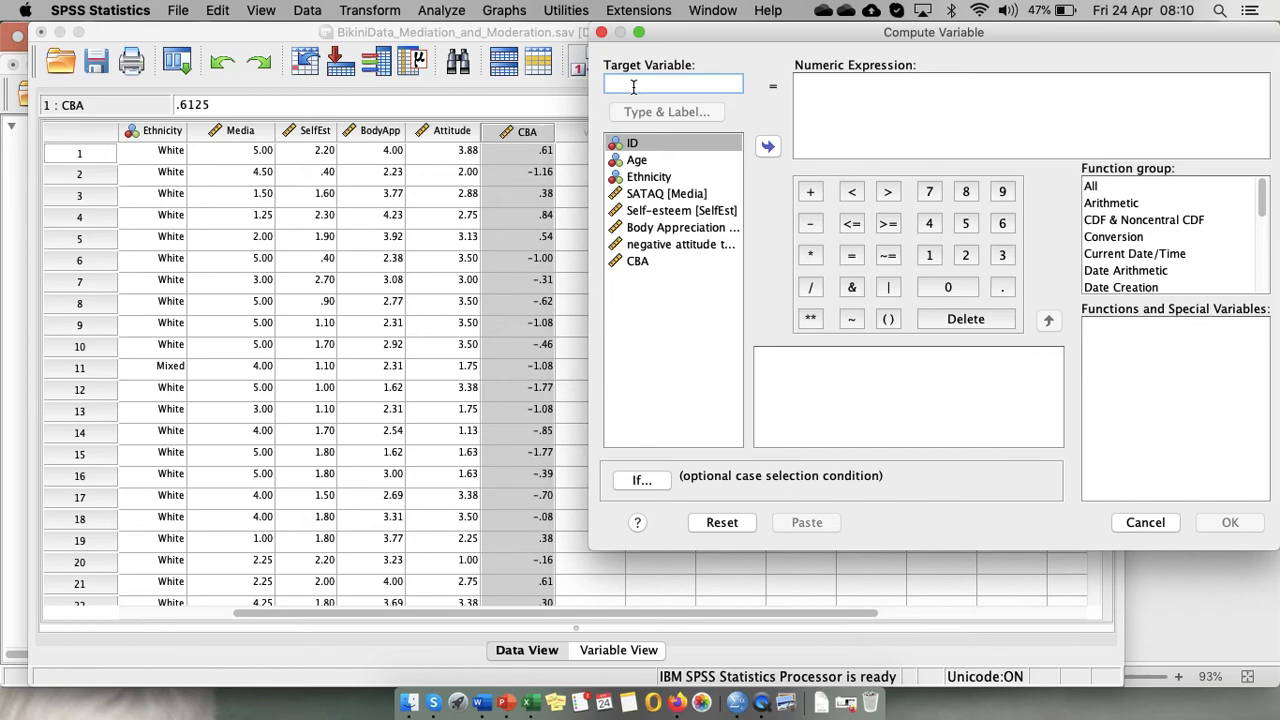
pyautogui.write('CMP')
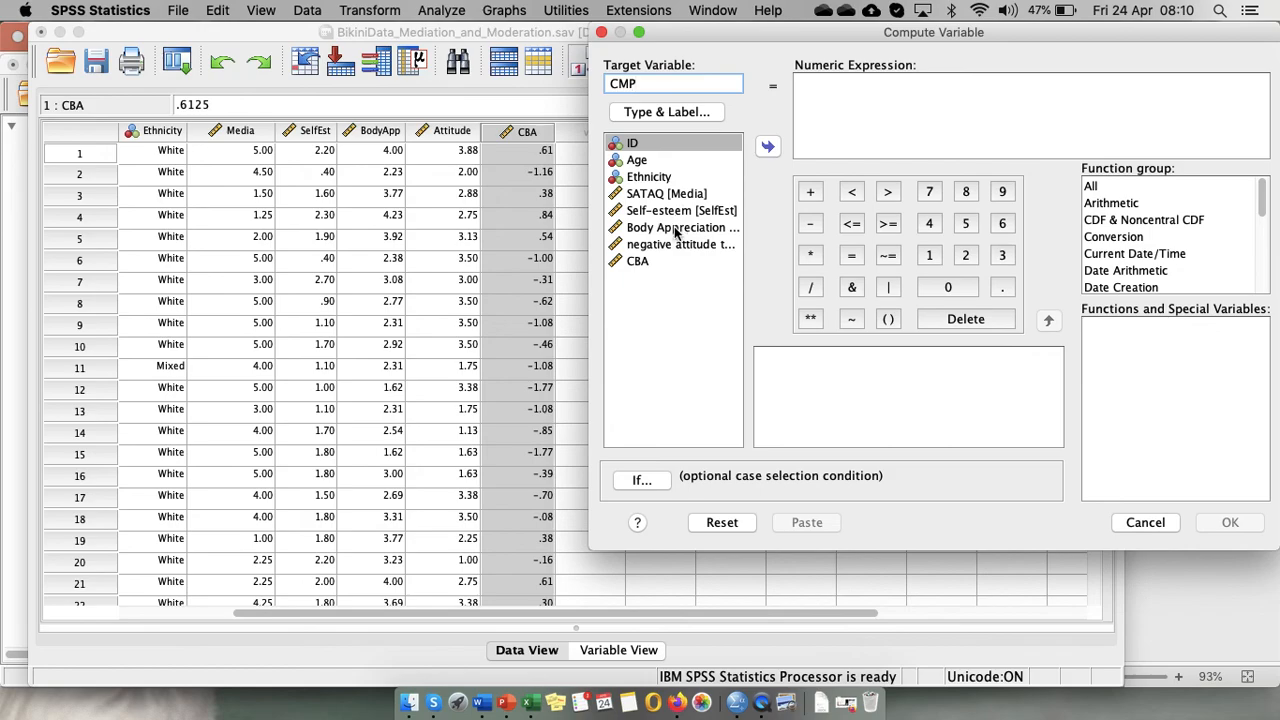
pyautogui.click(697, 193)
pyautogui.click(767, 146)
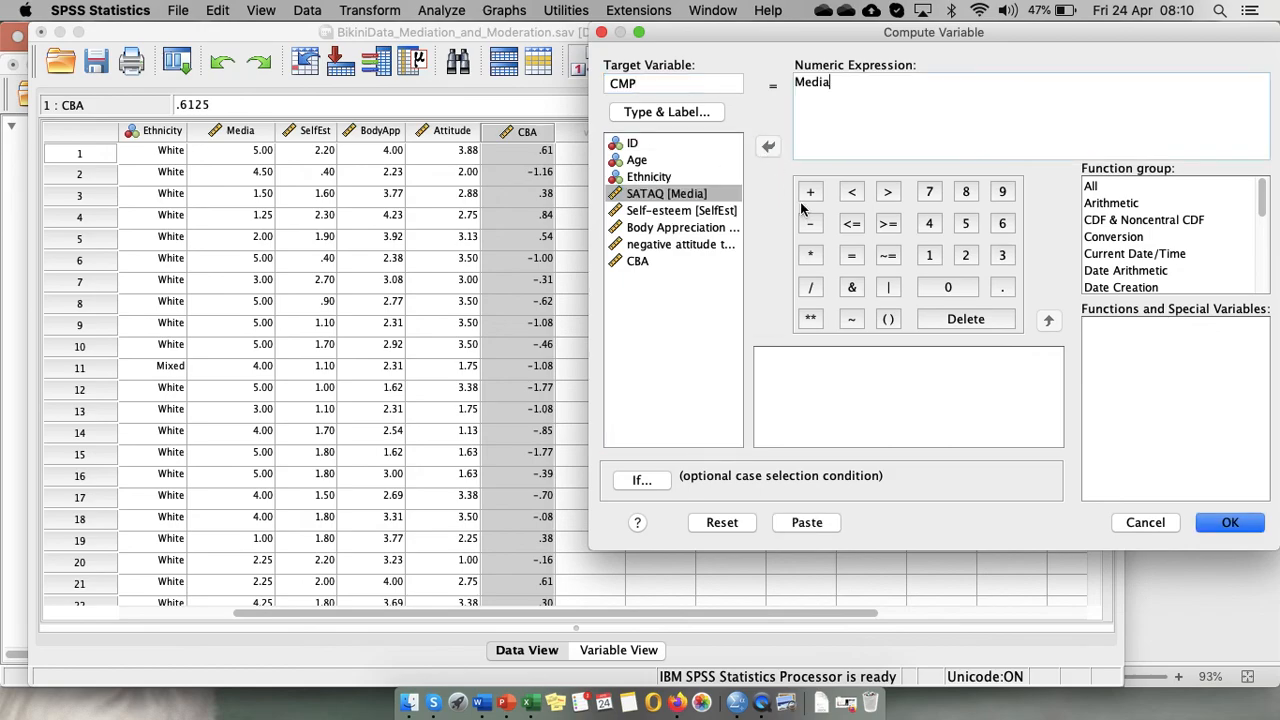
# Complete CMP's expression as Media - 3.4883 and compute the variable.
pyautogui.hotkey('ctrl', 'Up')
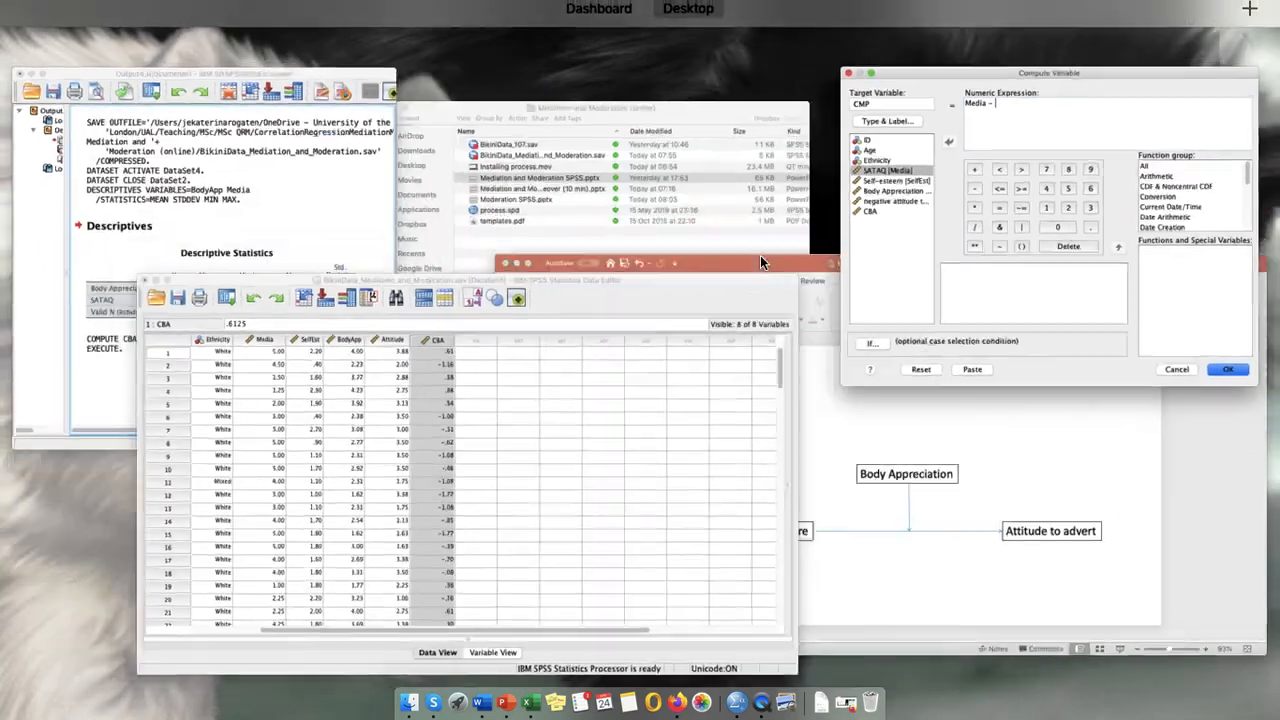
pyautogui.click(259, 174)
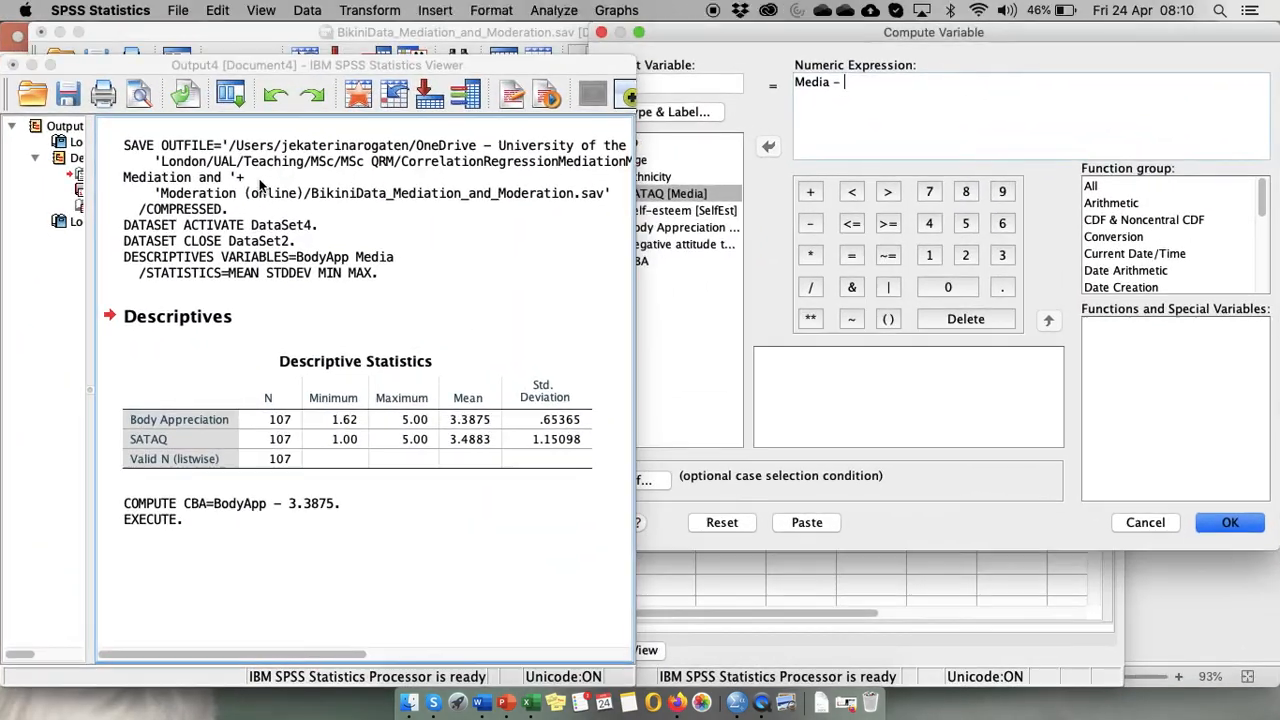
pyautogui.click(908, 91)
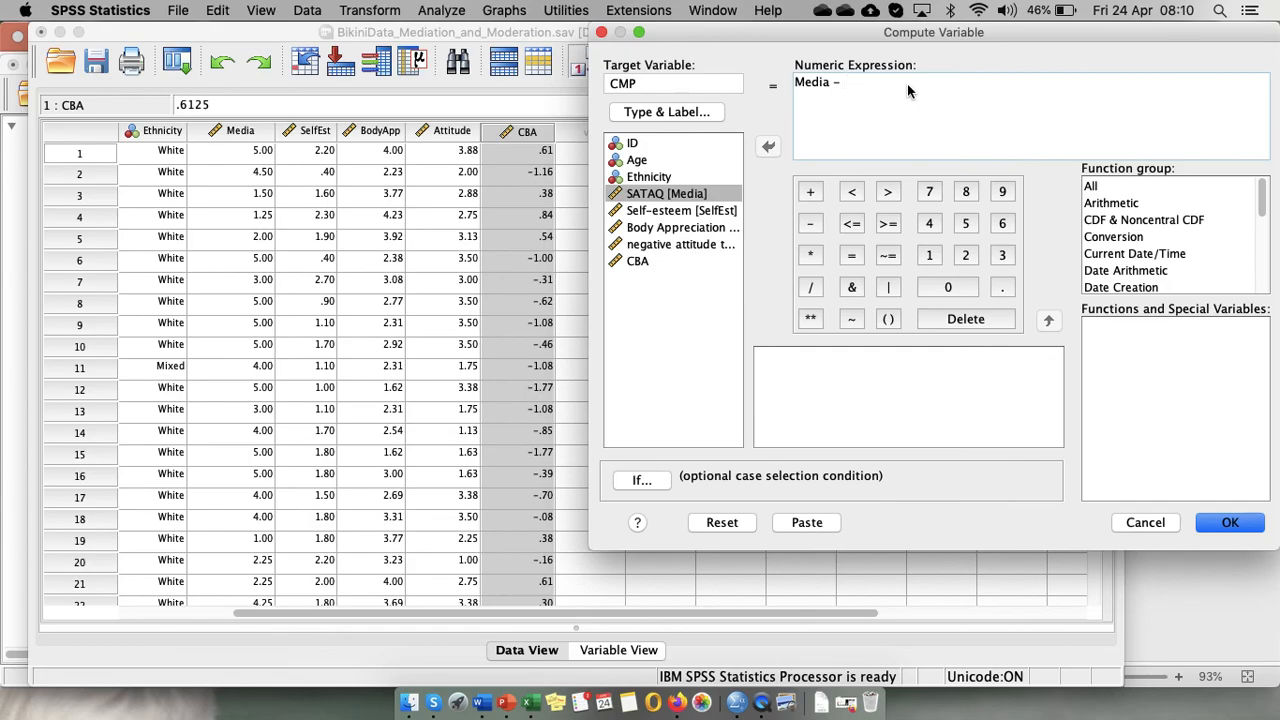
pyautogui.hotkey('ctrl', 'Up')
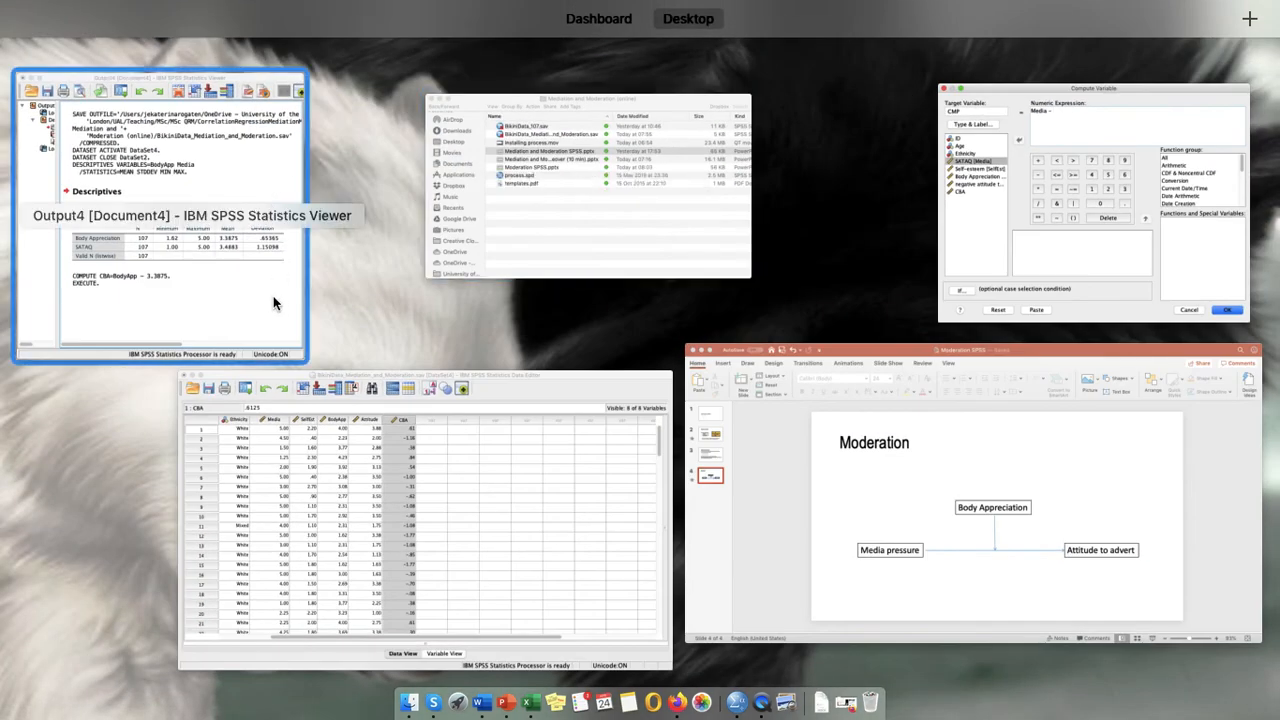
pyautogui.click(276, 303)
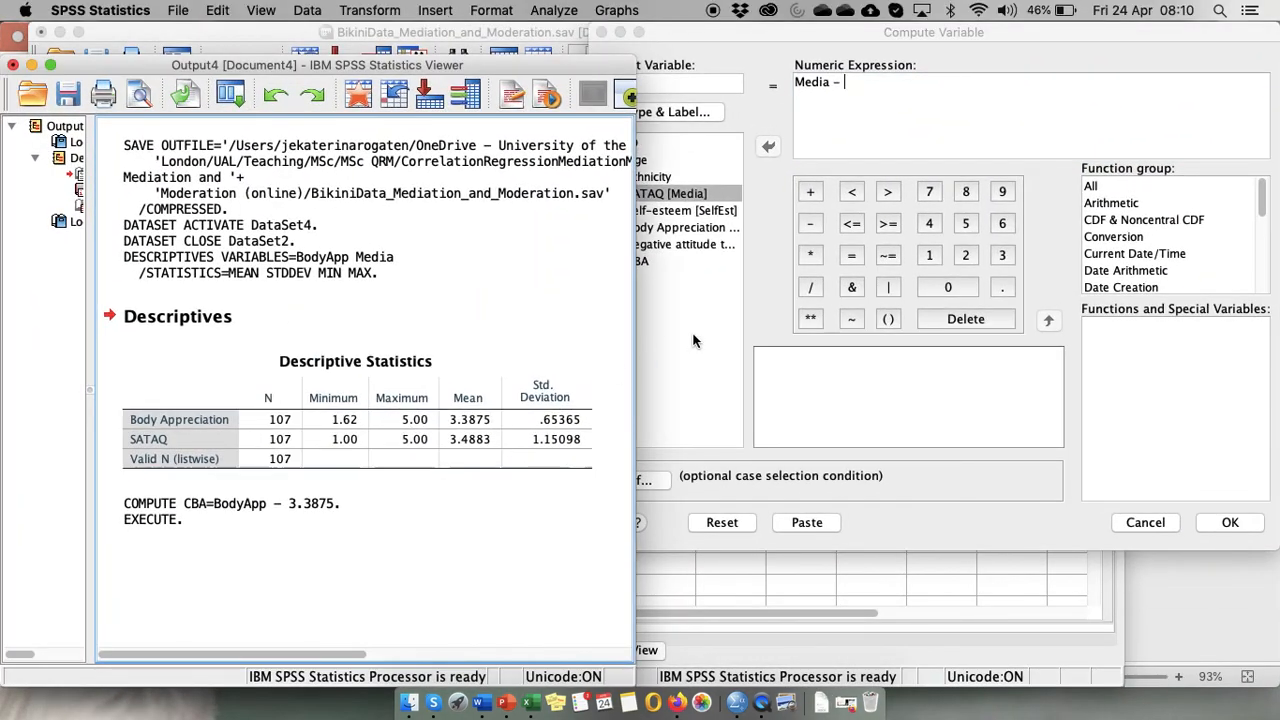
pyautogui.click(859, 127)
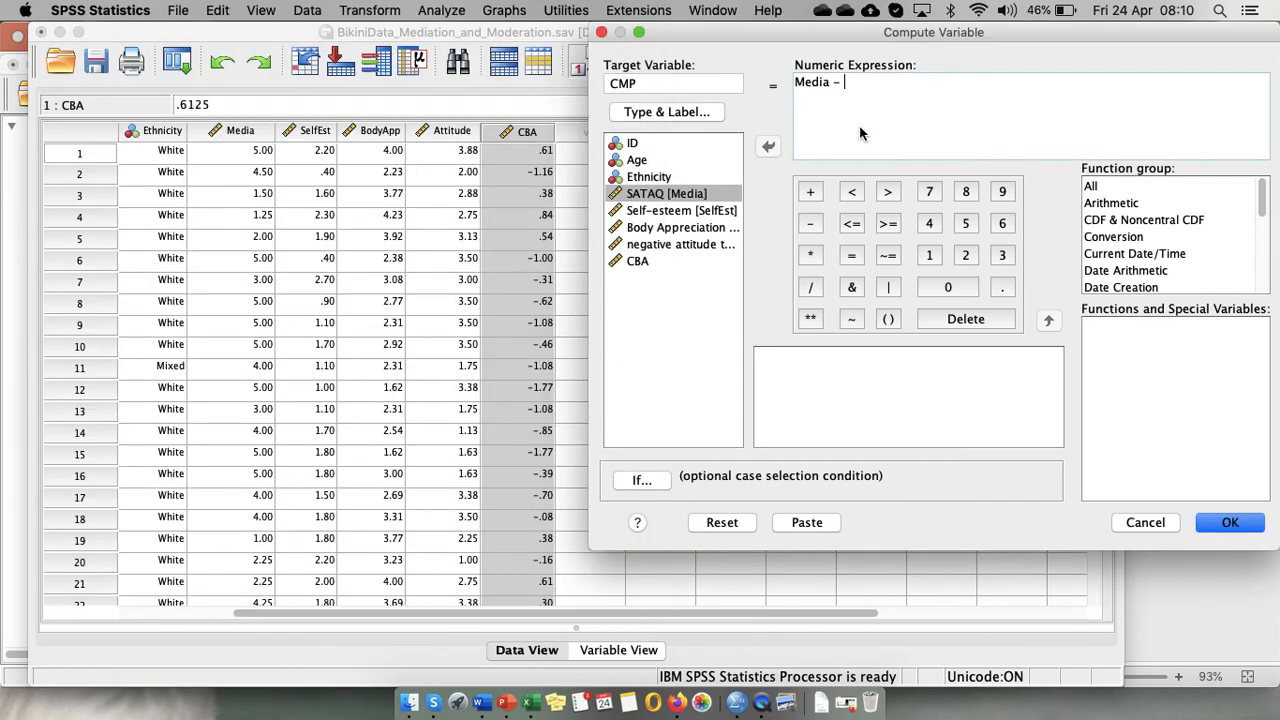
pyautogui.write('3.4883')
pyautogui.click(1238, 526)
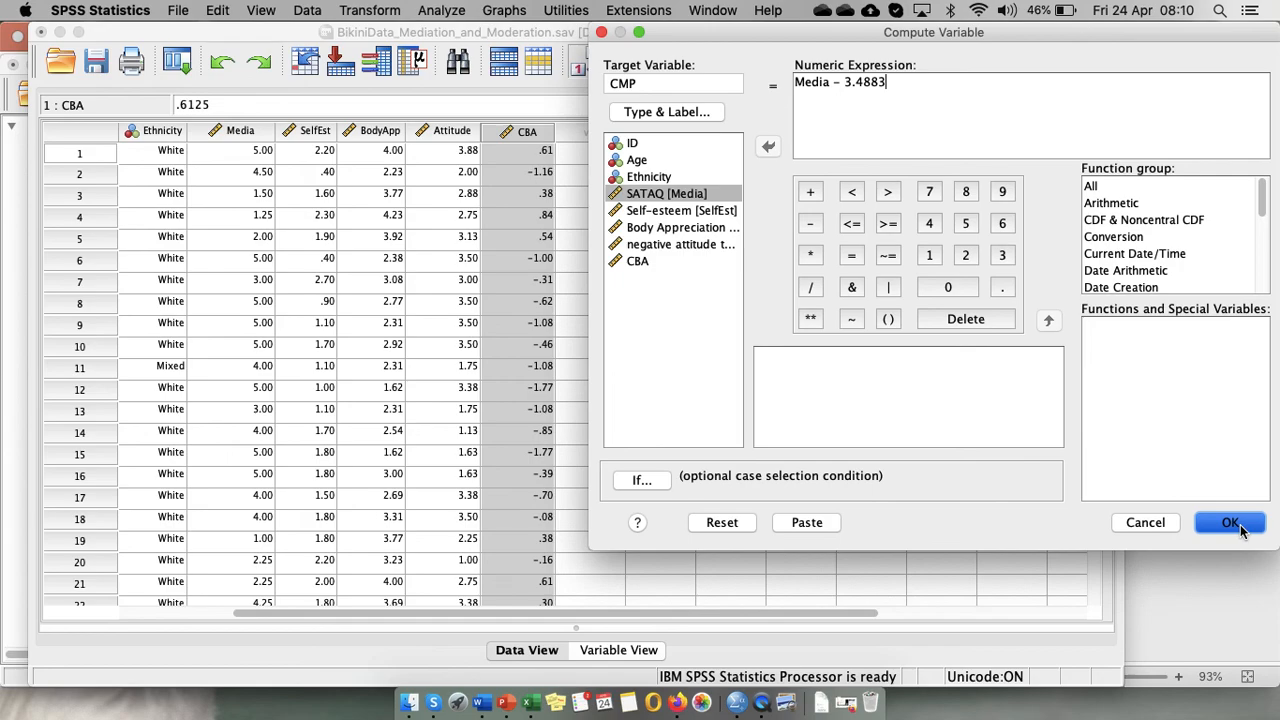
pyautogui.click(1231, 528)
pyautogui.click(1231, 528)
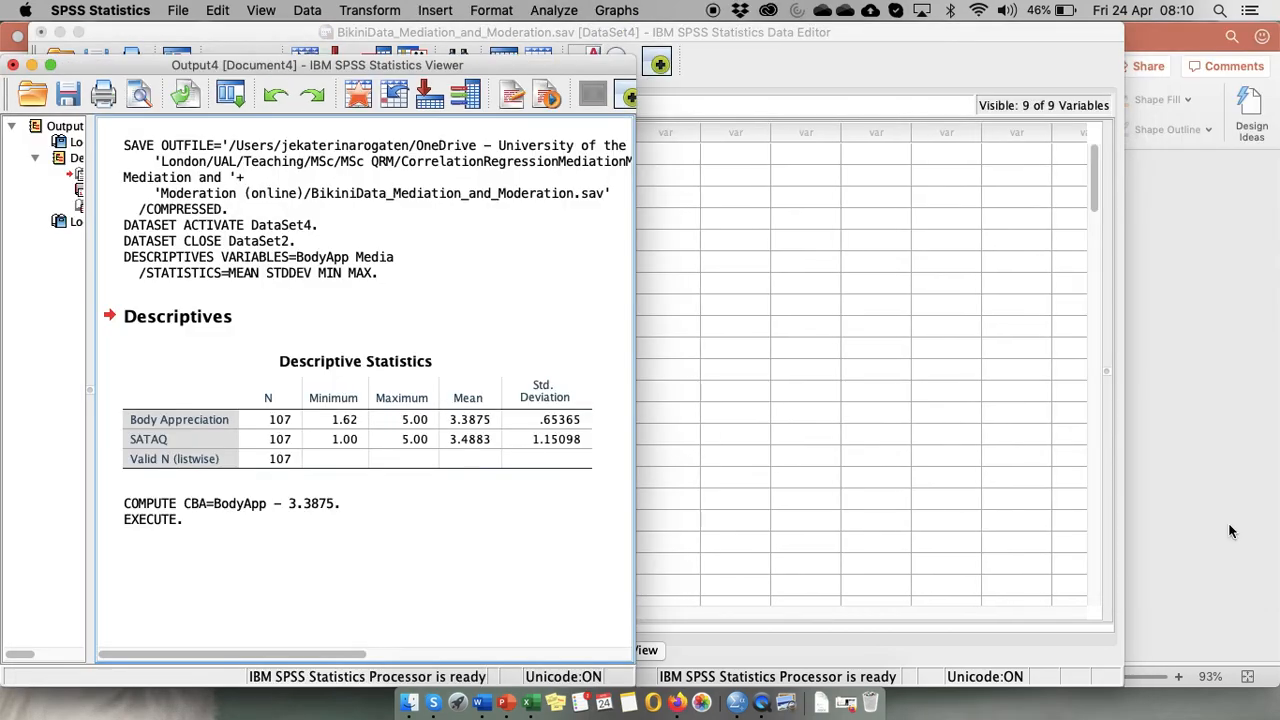
pyautogui.click(1070, 518)
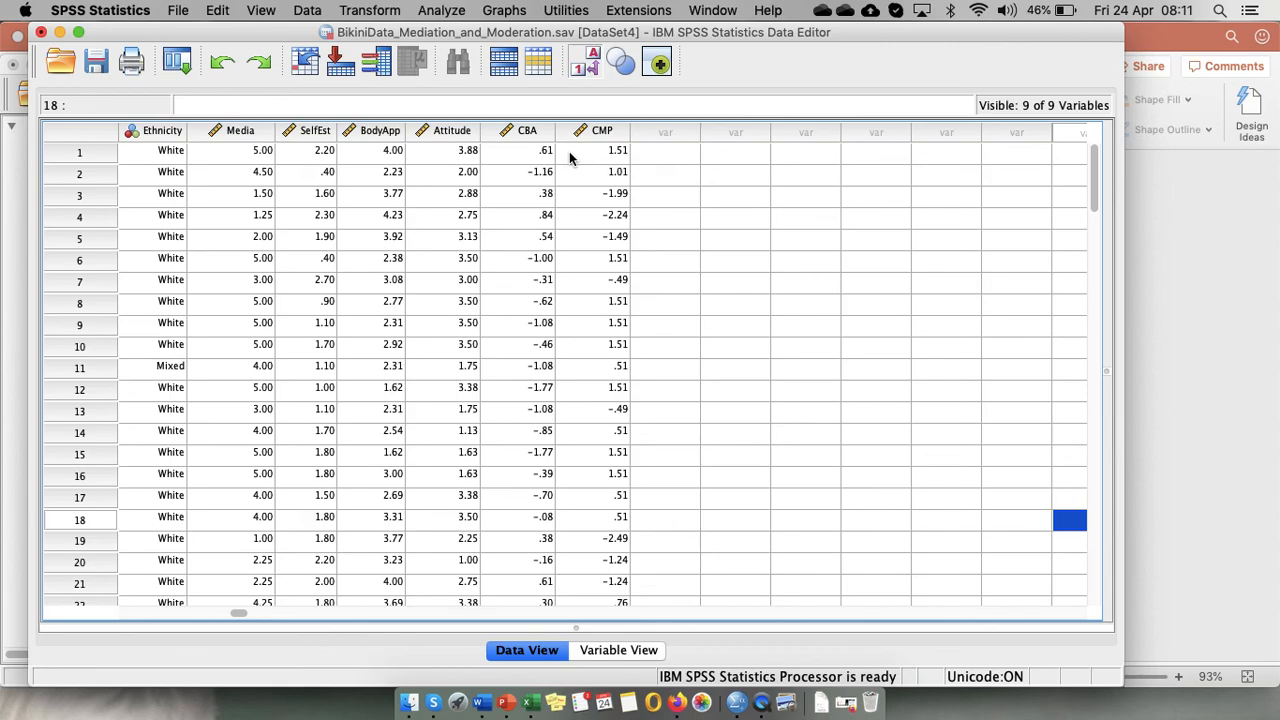
# Start a new computed variable and name the target variable CBAxCMP.
pyautogui.click(370, 10)
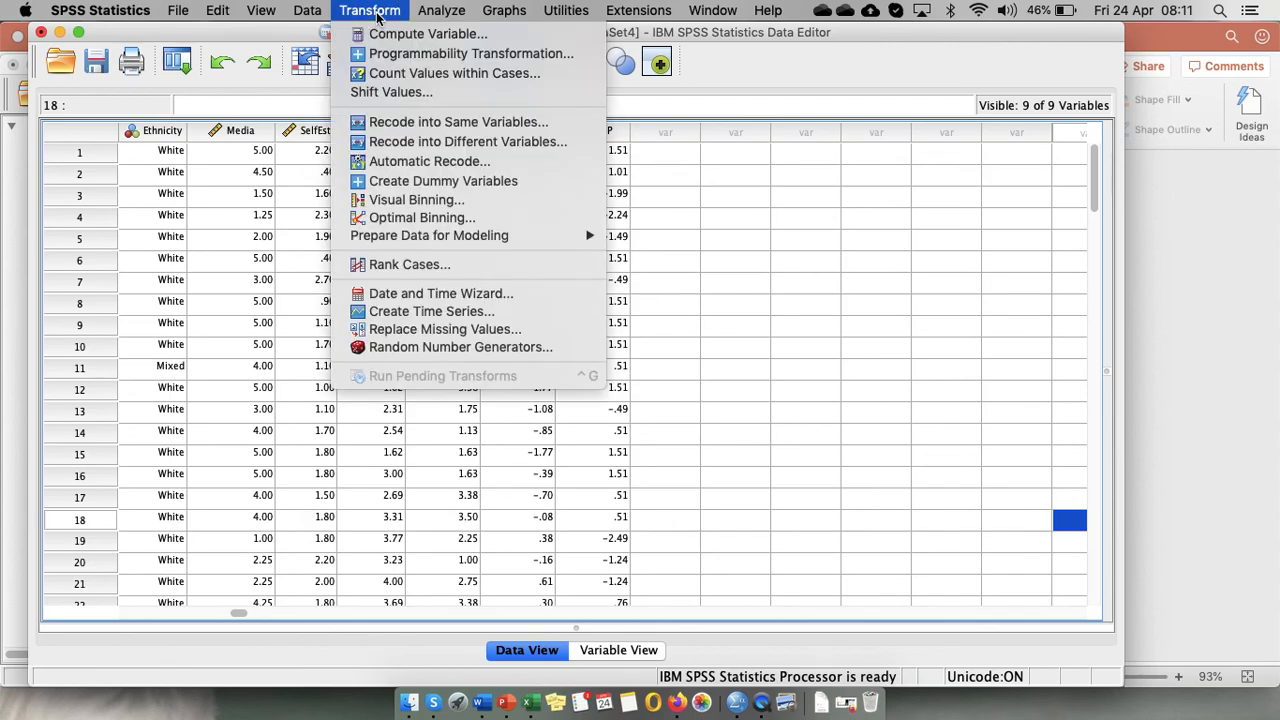
pyautogui.click(395, 36)
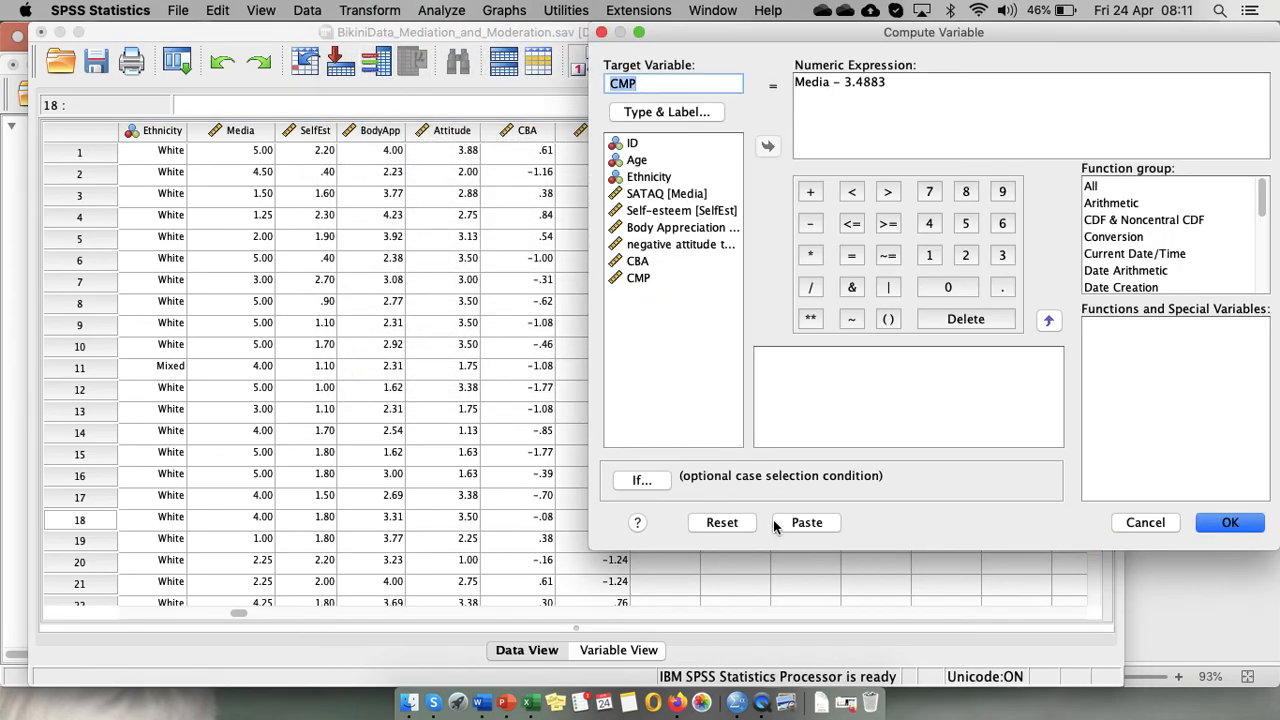
pyautogui.click(655, 84)
pyautogui.click(613, 85)
pyautogui.write('cBAx')
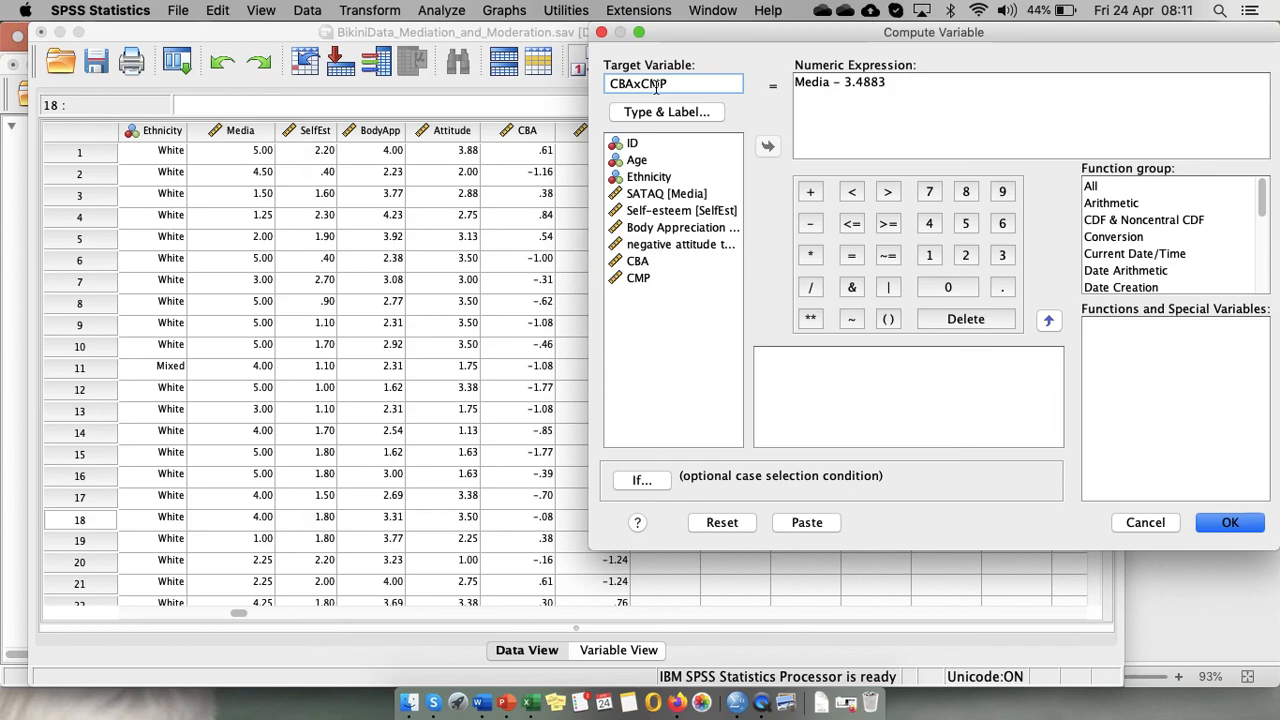
# Replace the numeric expression with CBA * CMP and compute the interaction variable.
pyautogui.moveTo(896, 82); pyautogui.dragTo(774, 84)
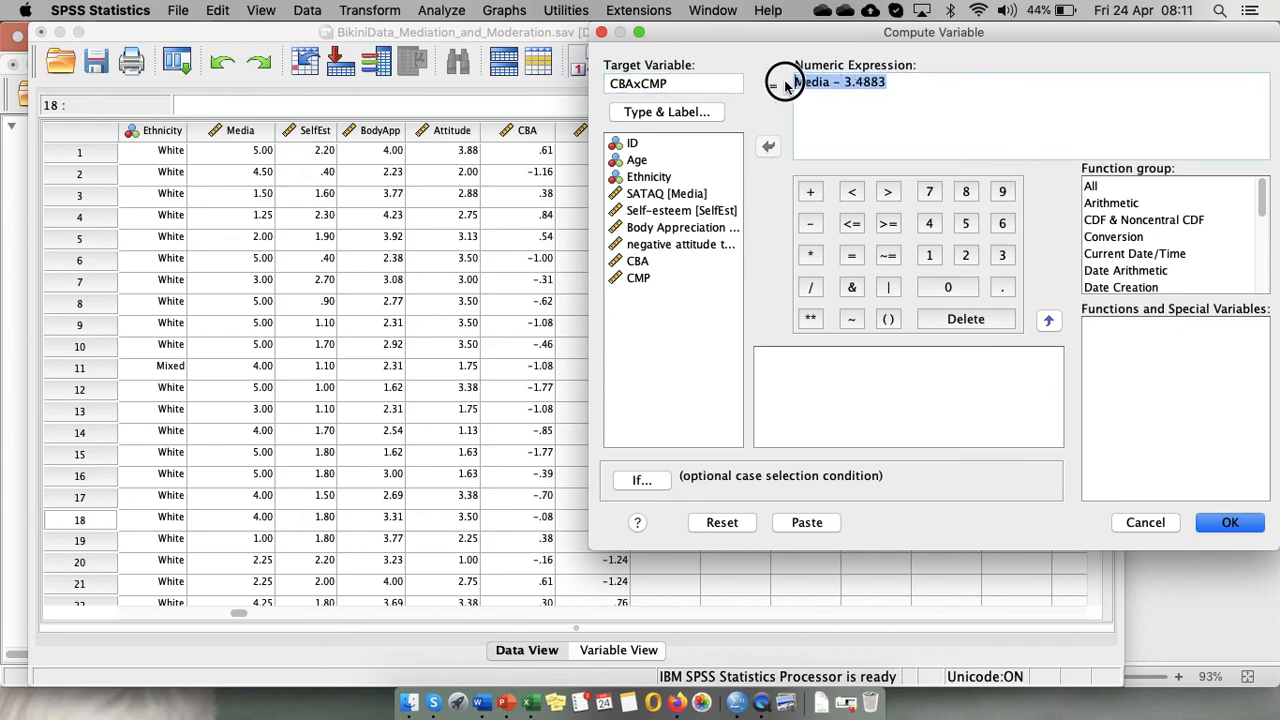
pyautogui.press('BackSpace')
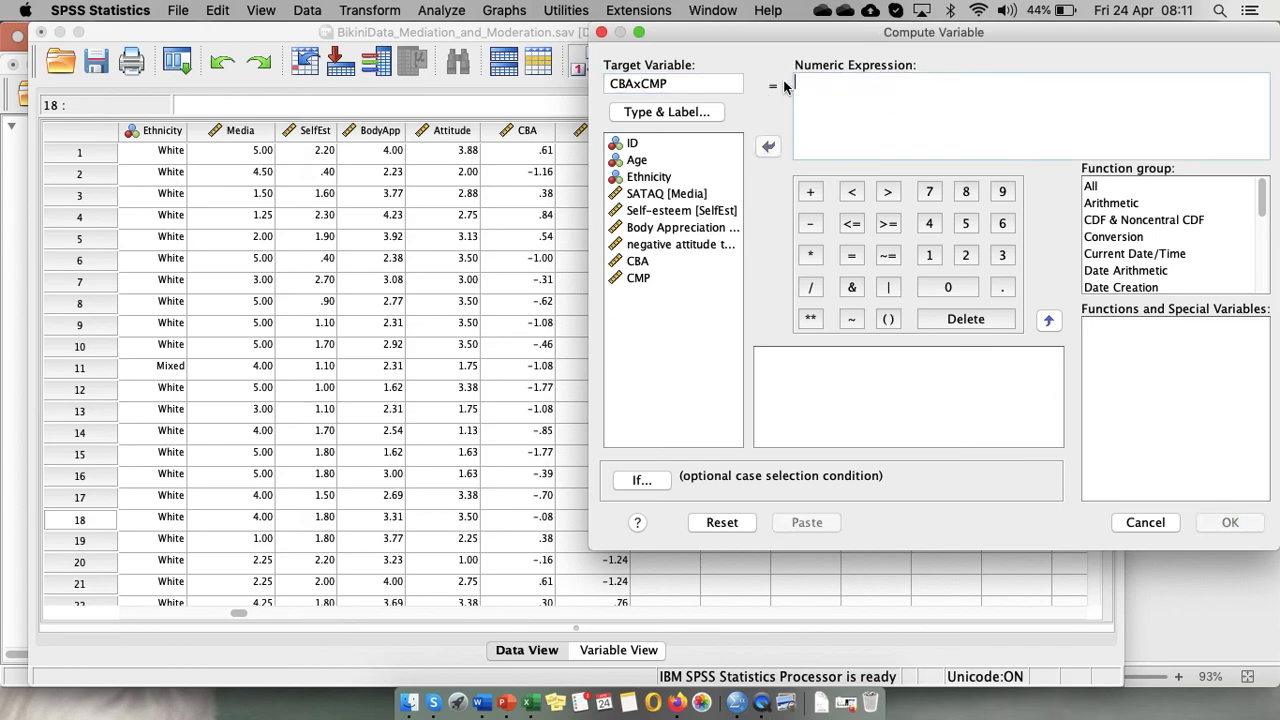
pyautogui.click(643, 264)
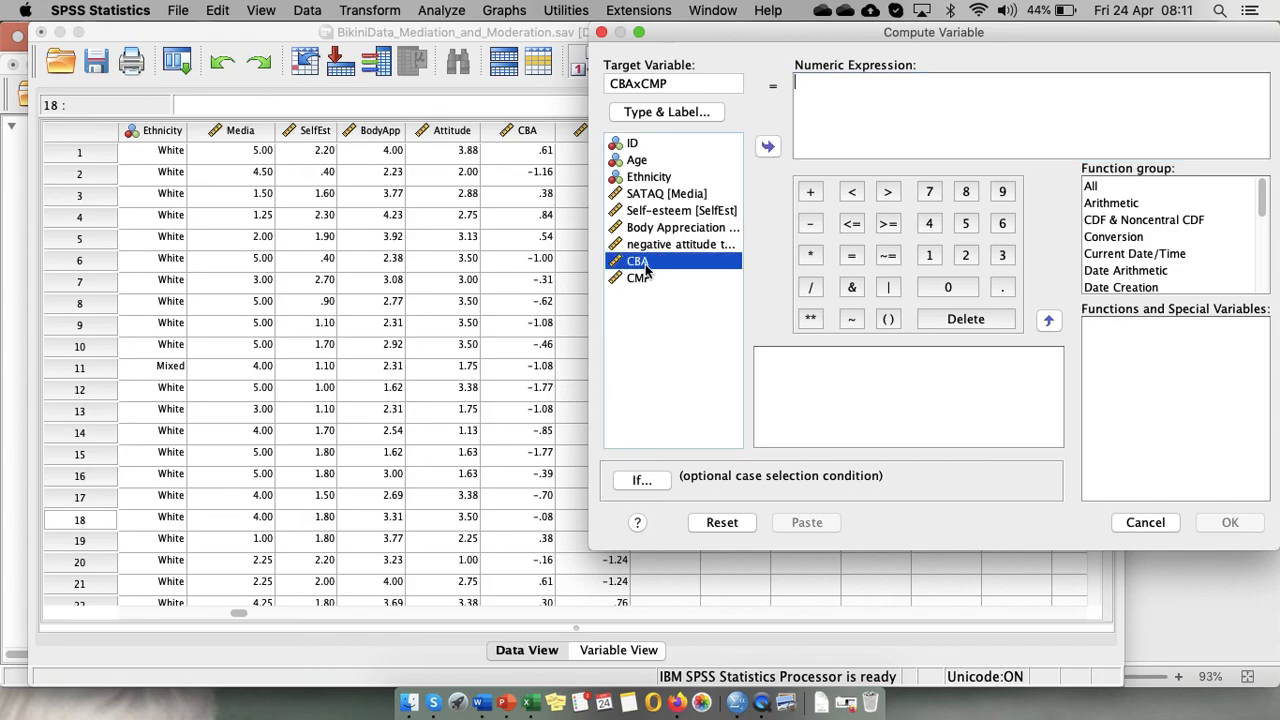
pyautogui.click(768, 148)
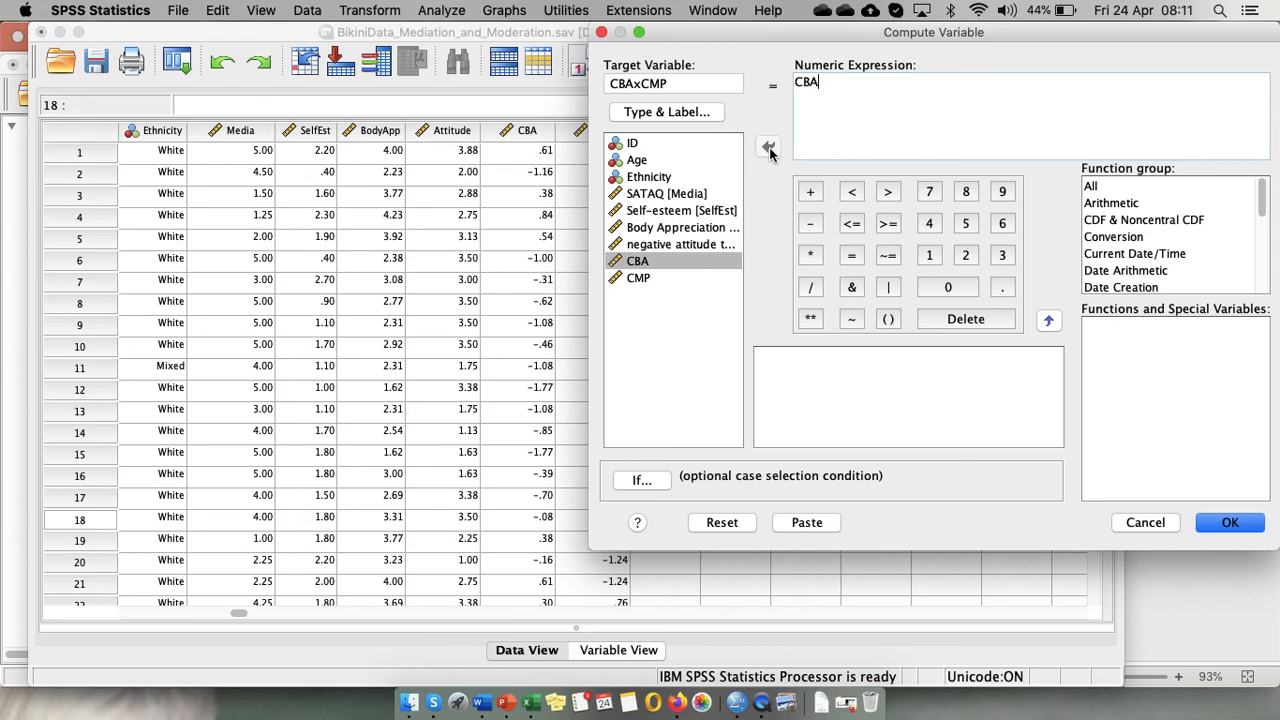
pyautogui.click(811, 255)
pyautogui.click(655, 278)
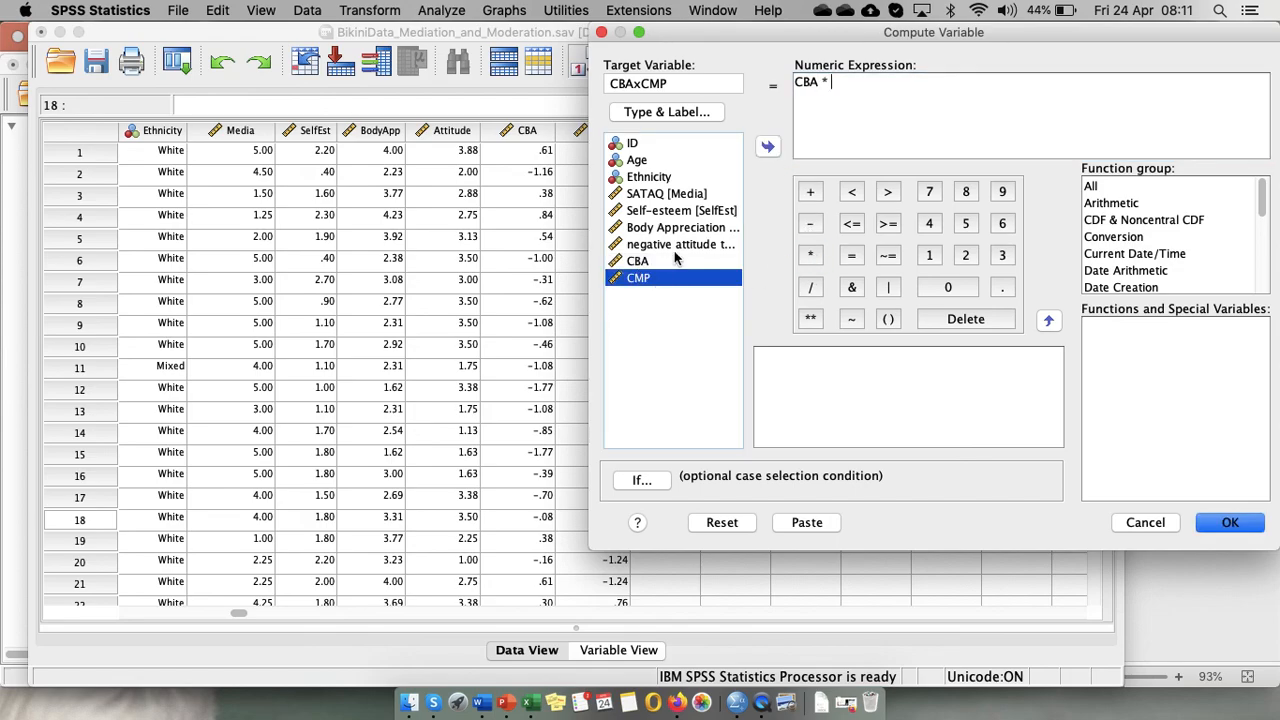
pyautogui.click(768, 146)
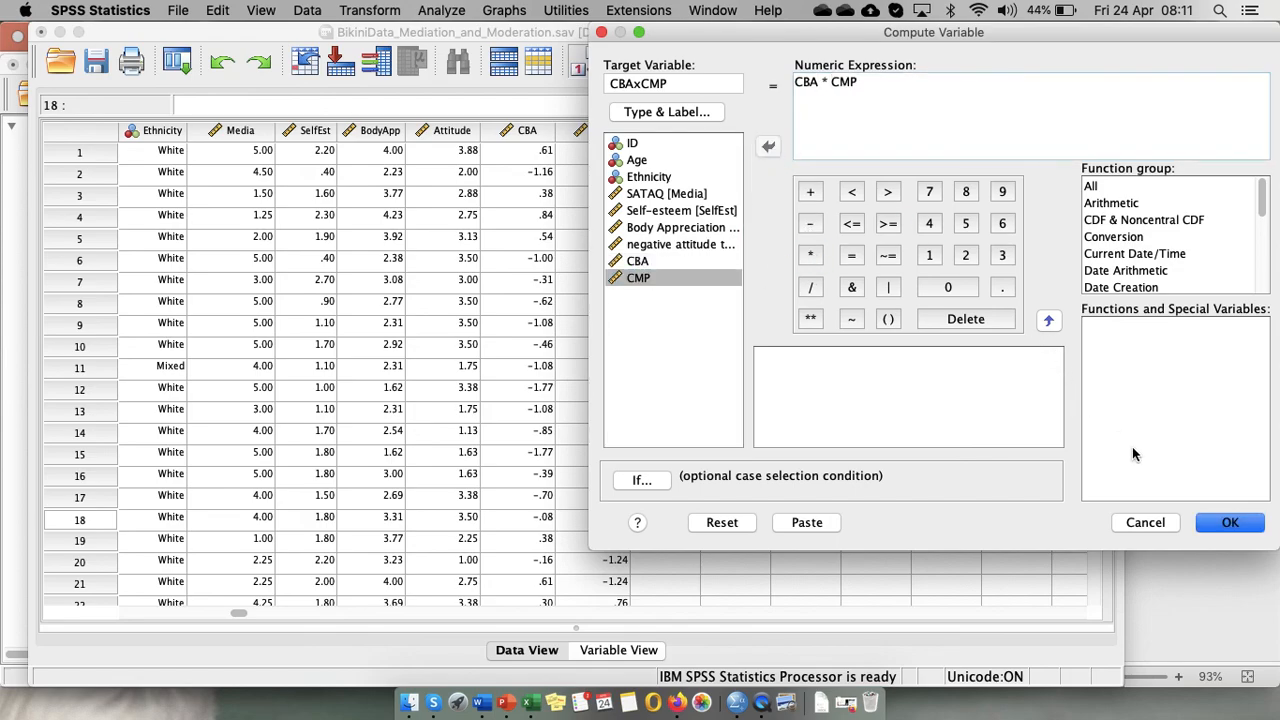
pyautogui.click(1232, 524)
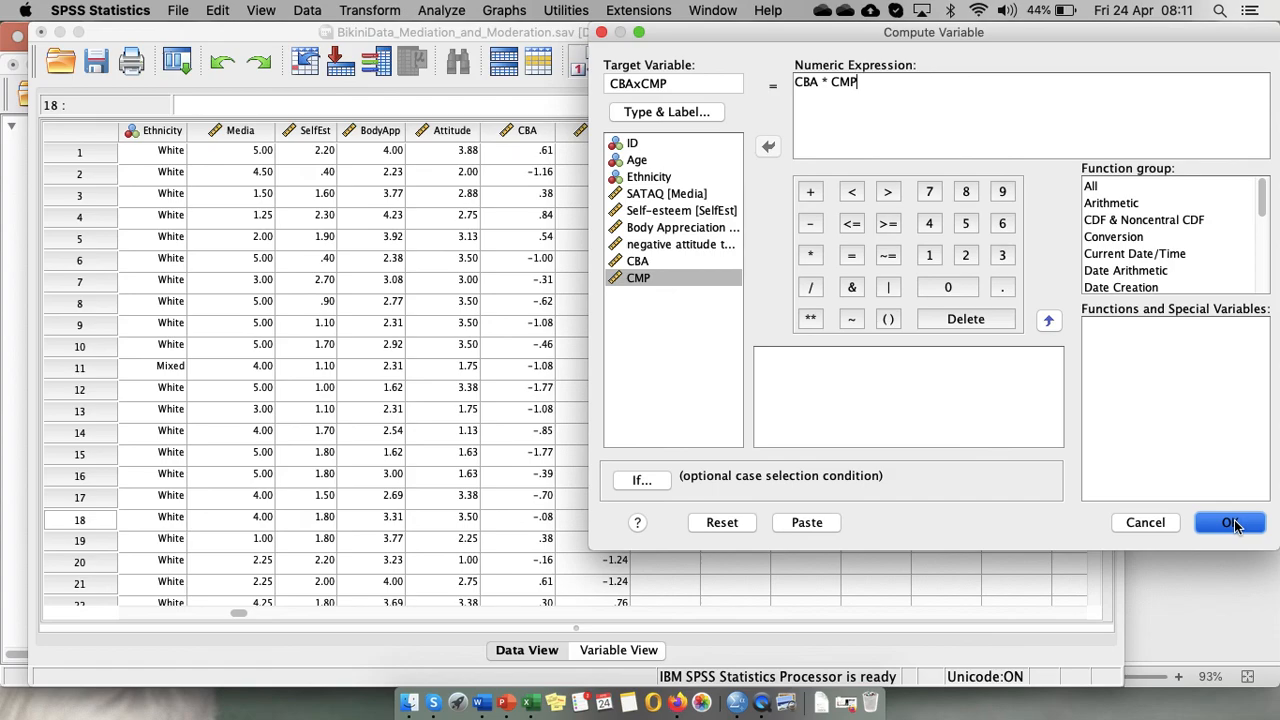
pyautogui.click(1231, 523)
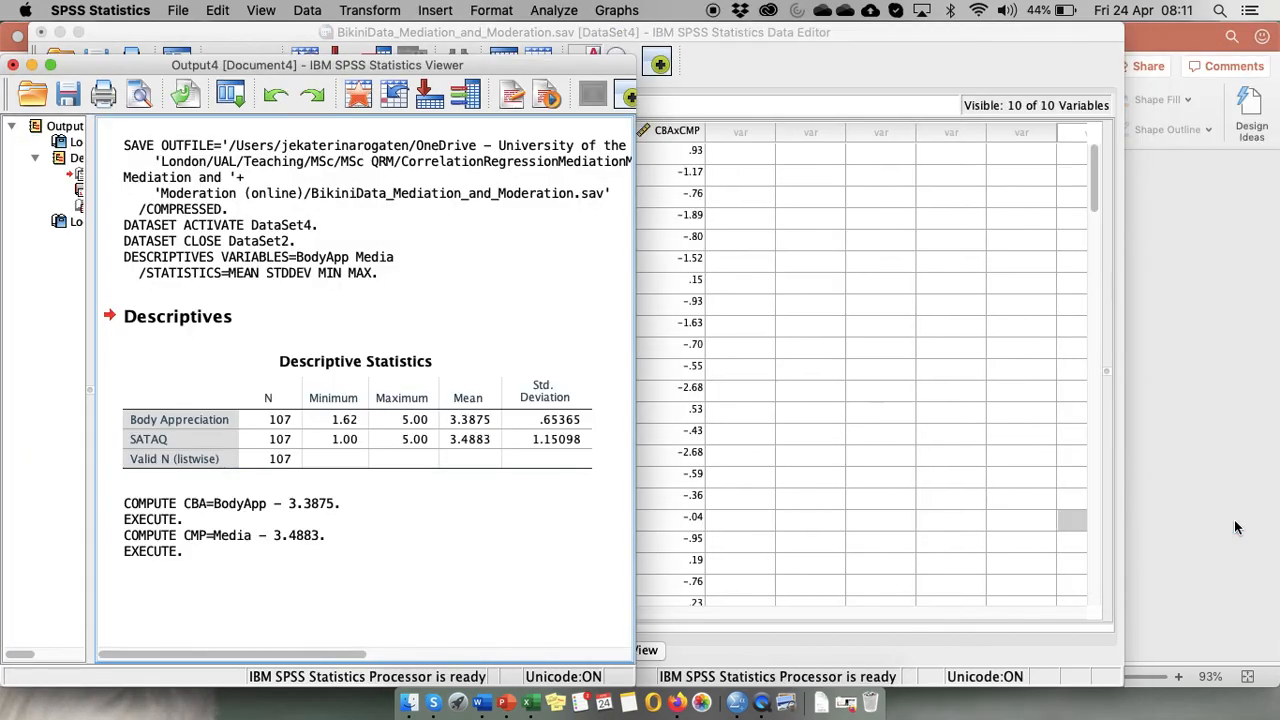
# Open a linear regression with negative attitude to Advert as the dependent variable.
pyautogui.click(927, 563)
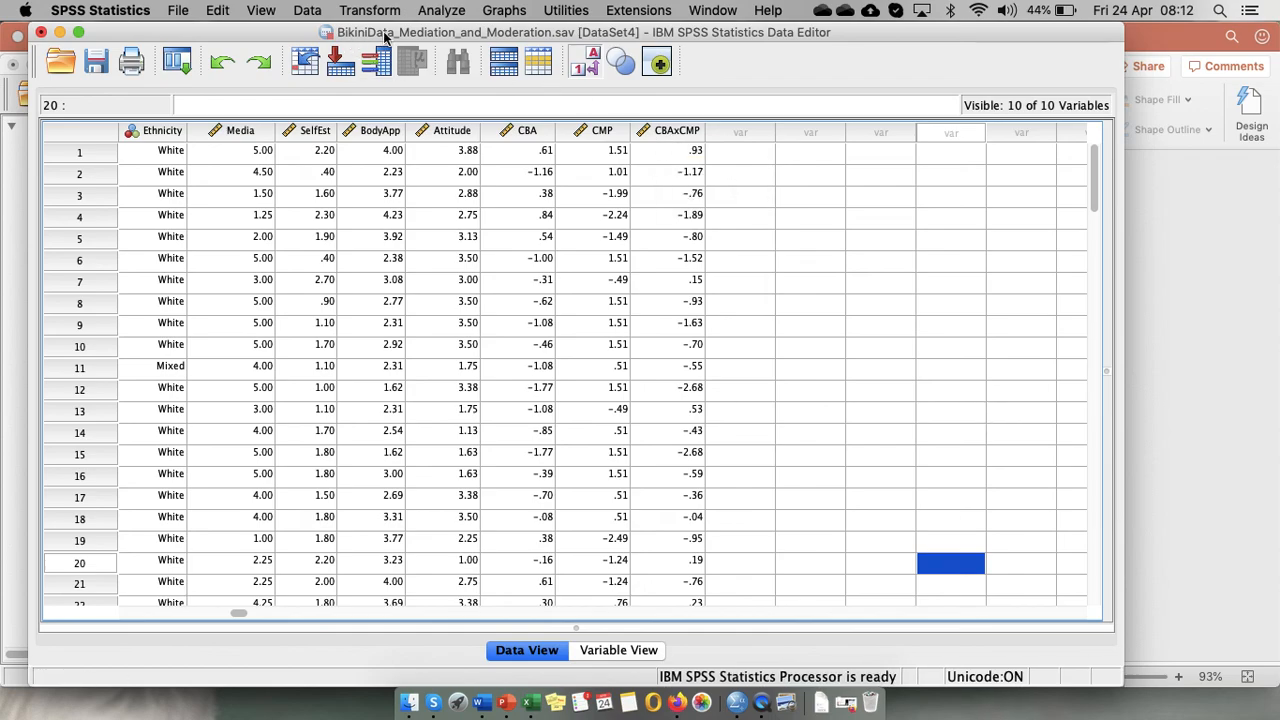
pyautogui.click(441, 11)
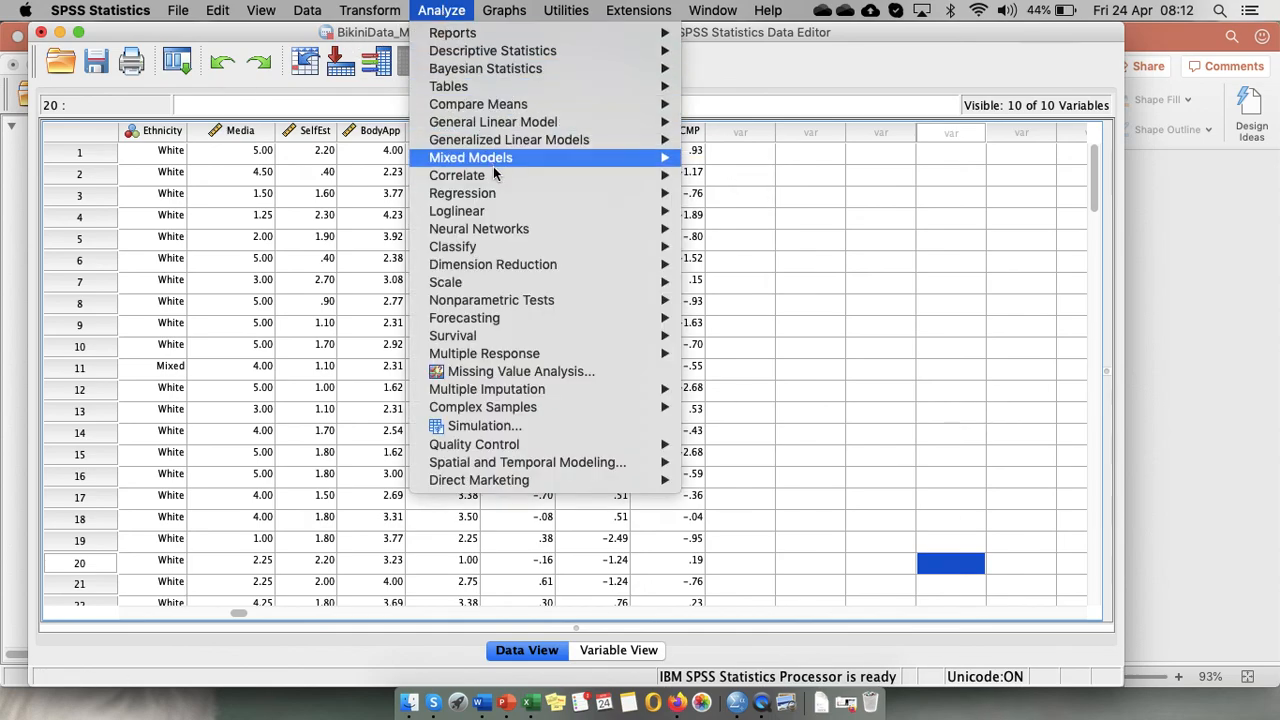
pyautogui.moveTo(505, 195)
pyautogui.click(741, 226)
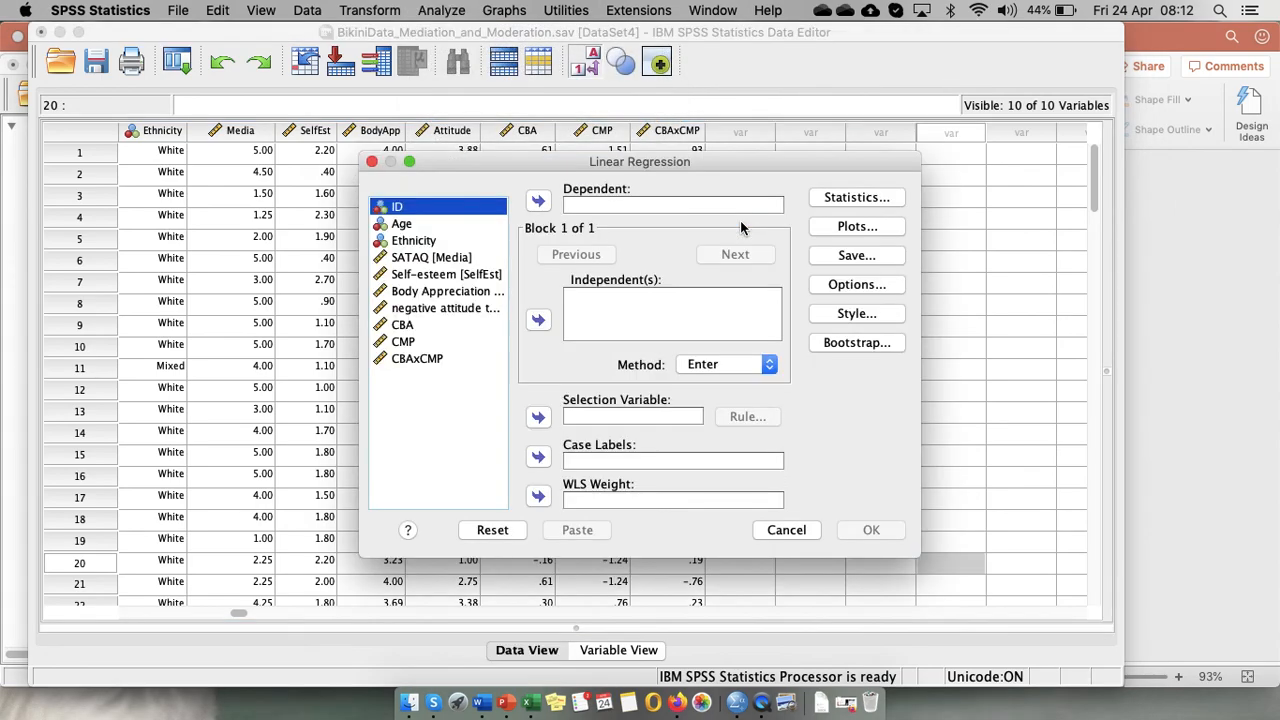
pyautogui.click(432, 309)
pyautogui.click(538, 202)
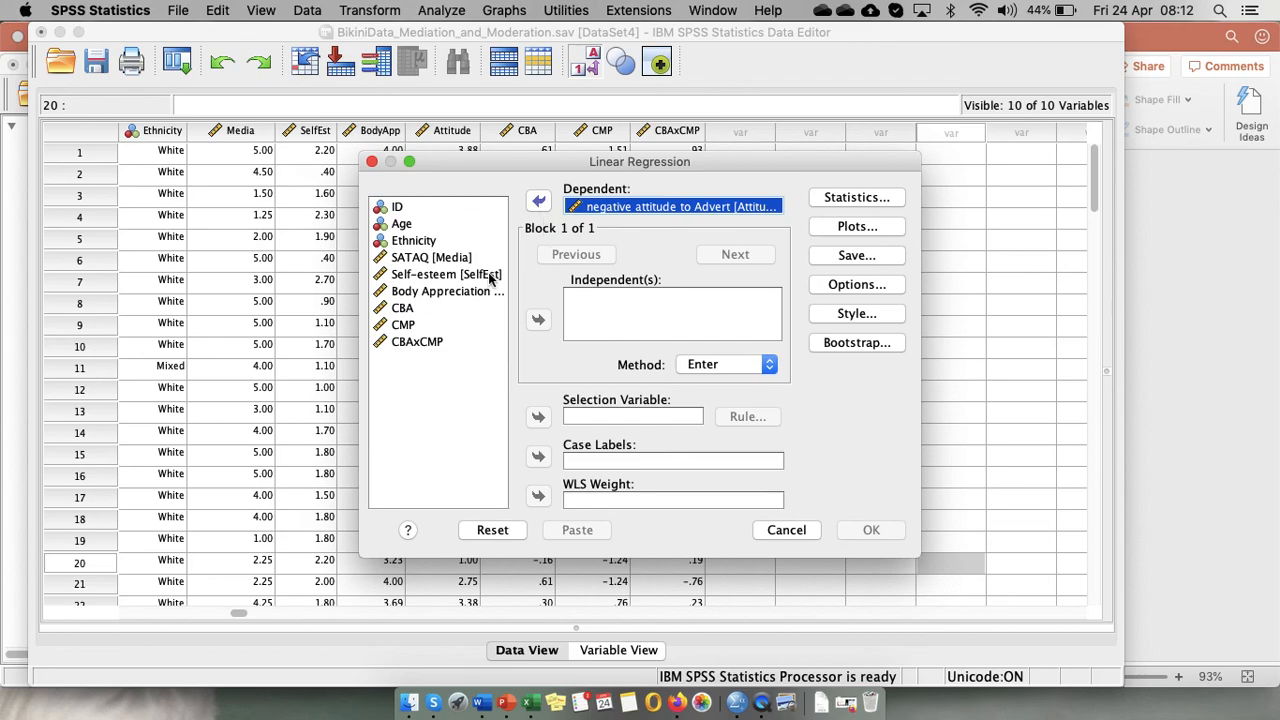
# Add SATAQ [Media] and Body Appreciation as independents in the first block.
pyautogui.click(434, 258)
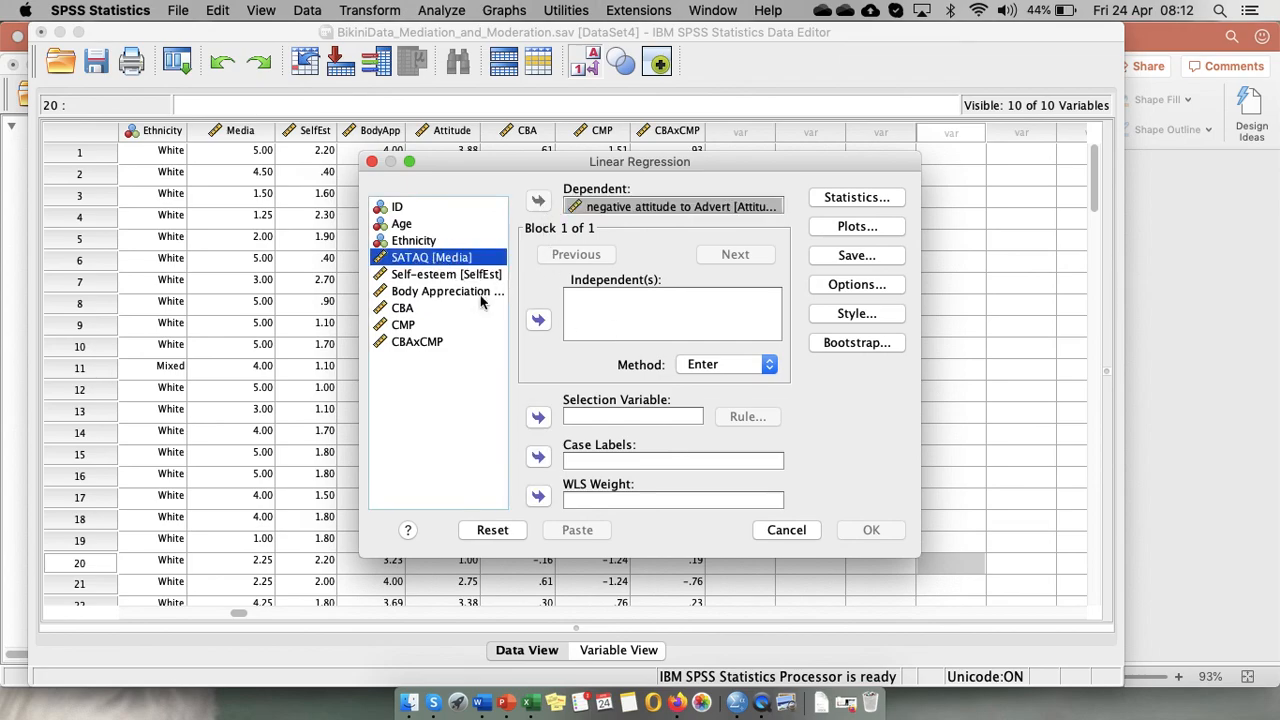
pyautogui.click(538, 322)
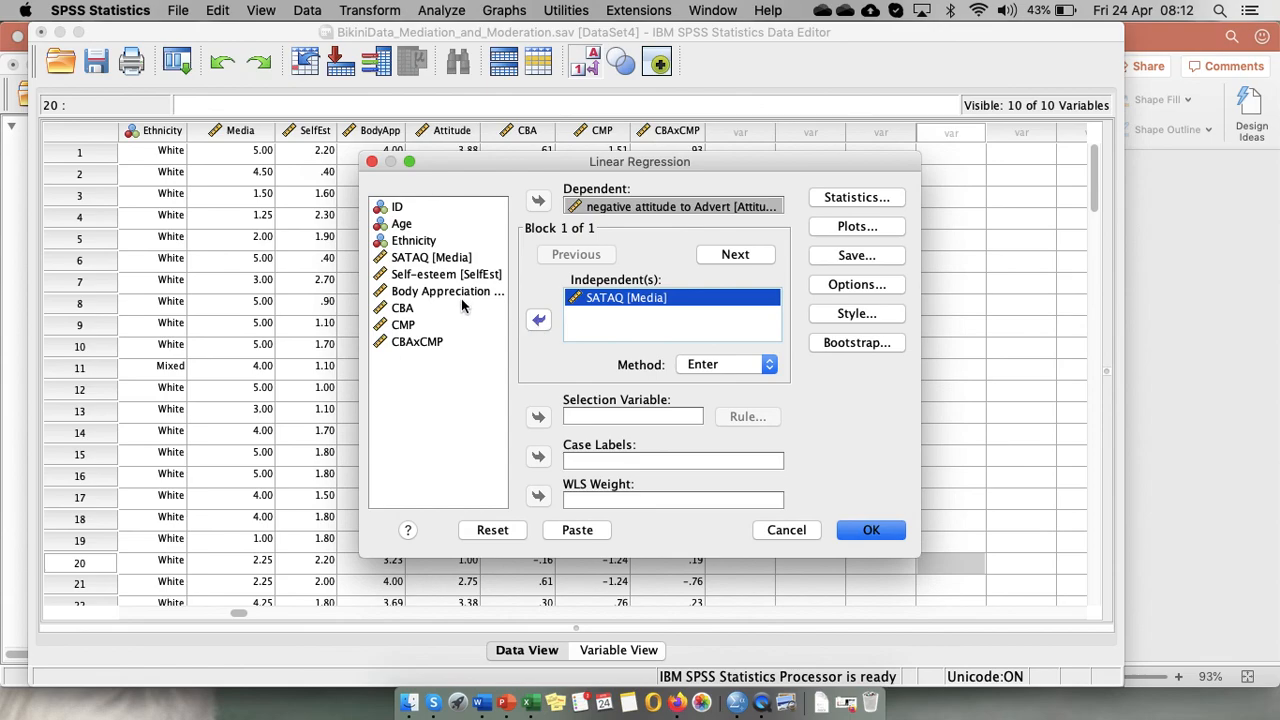
pyautogui.click(460, 291)
pyautogui.click(539, 322)
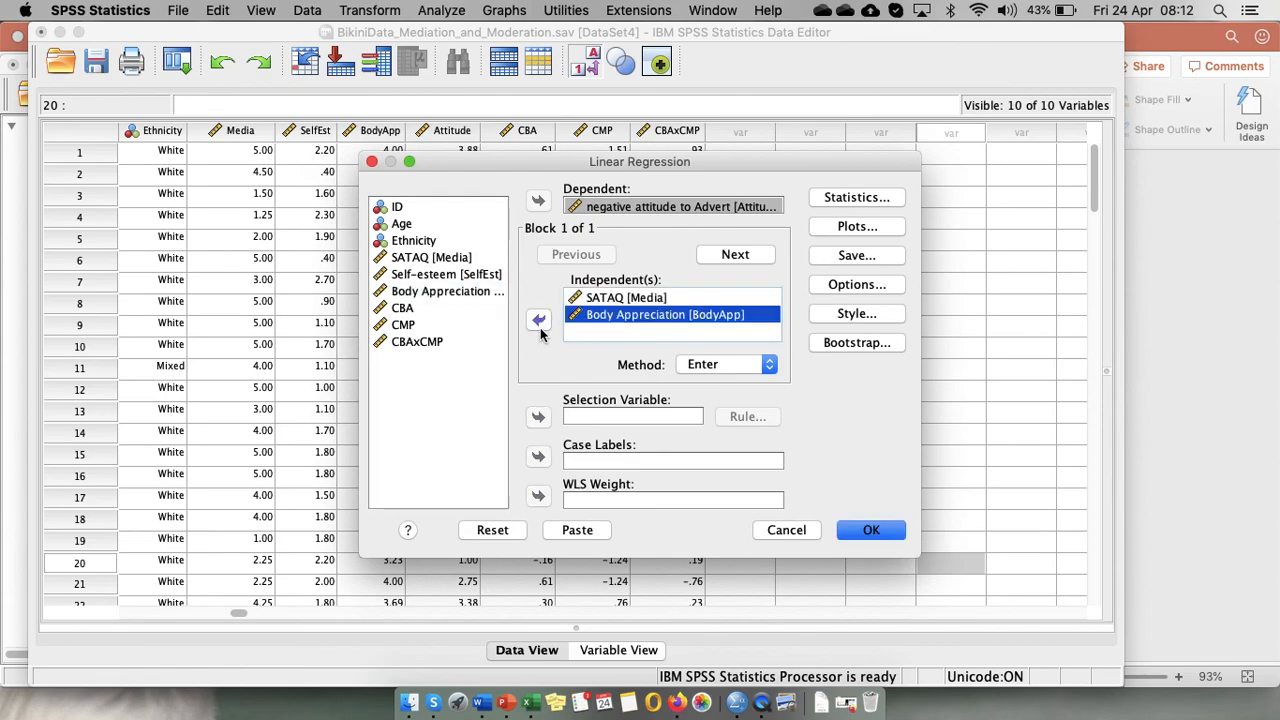
# Move to a second block and add CBAxCMP as its independent variable.
pyautogui.click(736, 256)
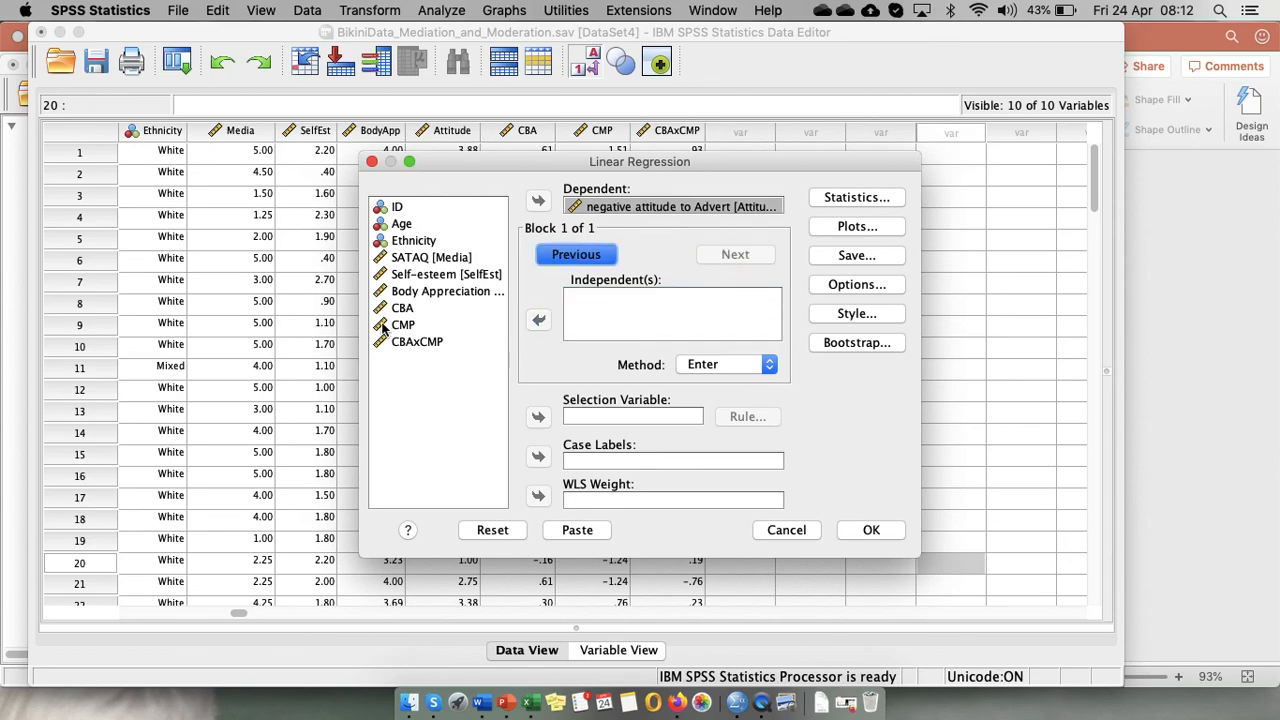
pyautogui.click(416, 343)
pyautogui.click(540, 319)
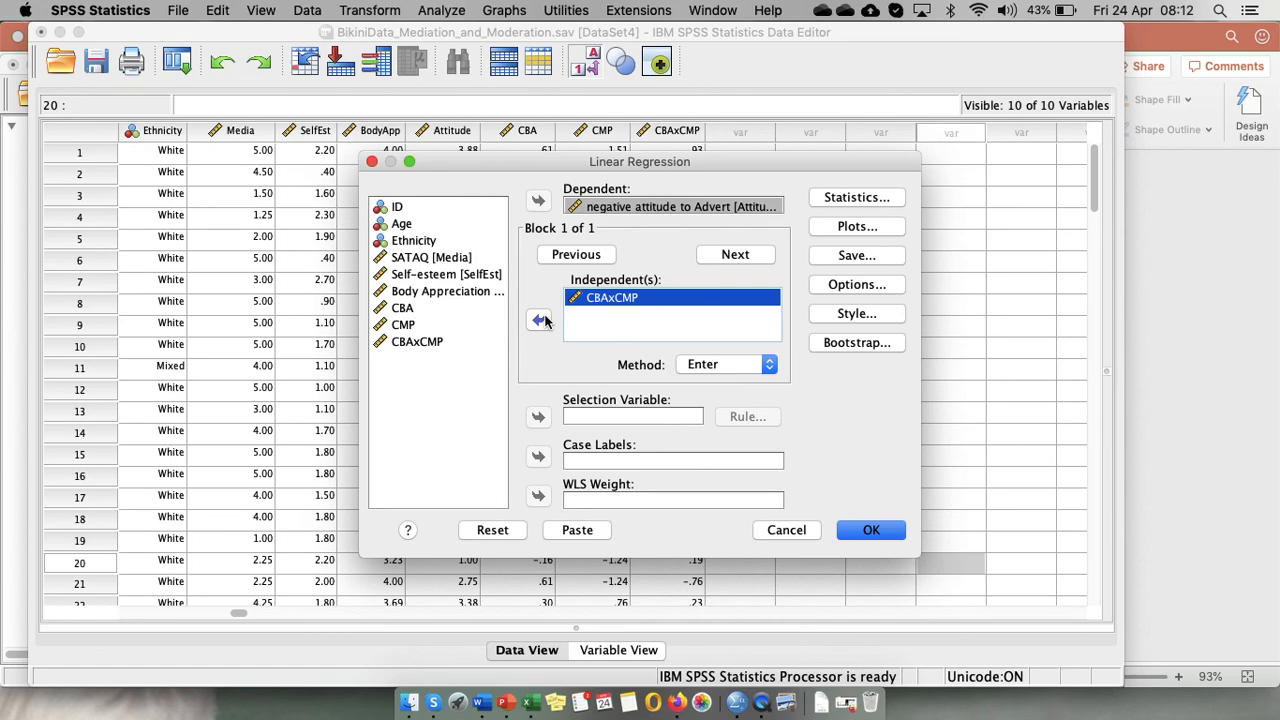
# Enable the R squared change statistic and run the hierarchical regression.
pyautogui.click(851, 197)
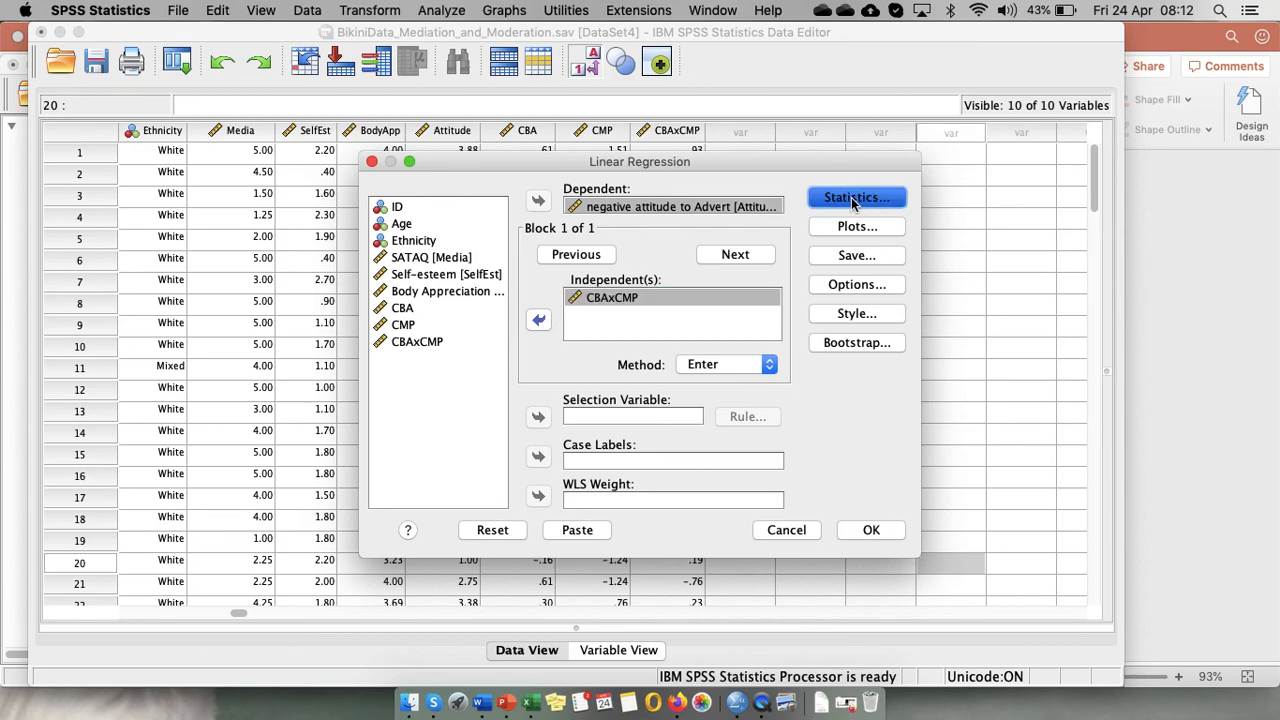
pyautogui.click(647, 259)
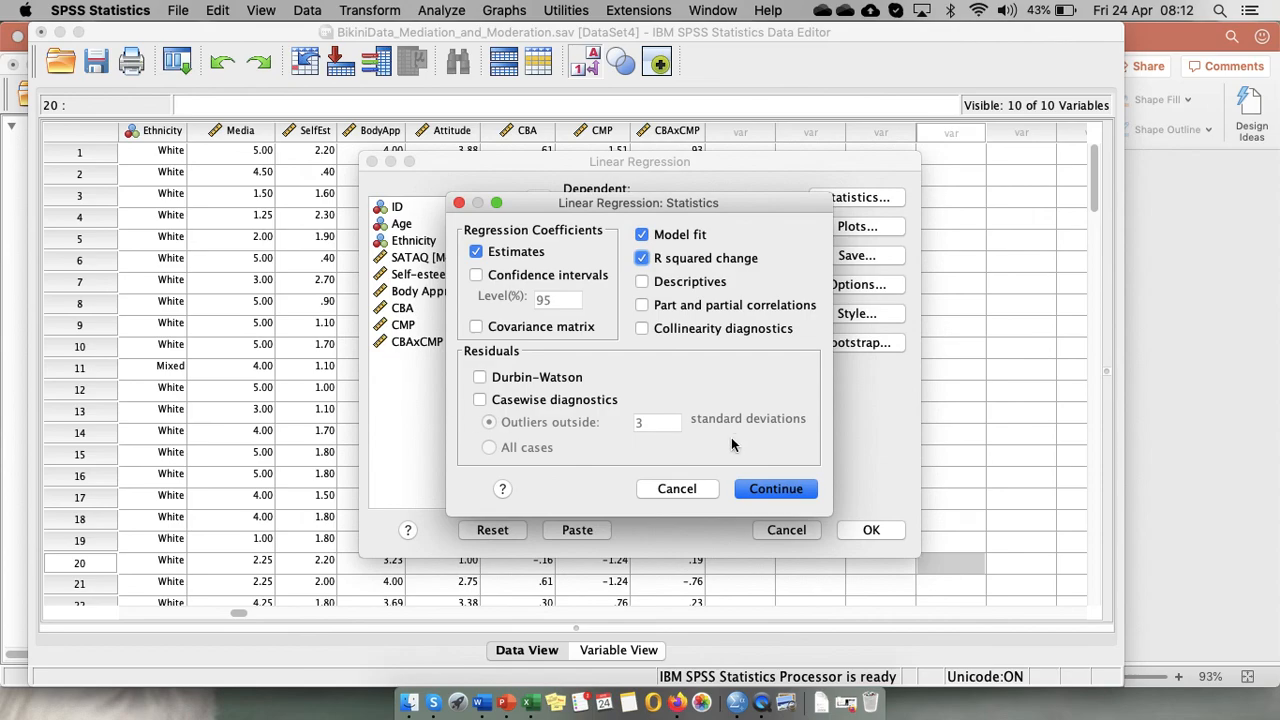
pyautogui.click(776, 492)
pyautogui.click(776, 492)
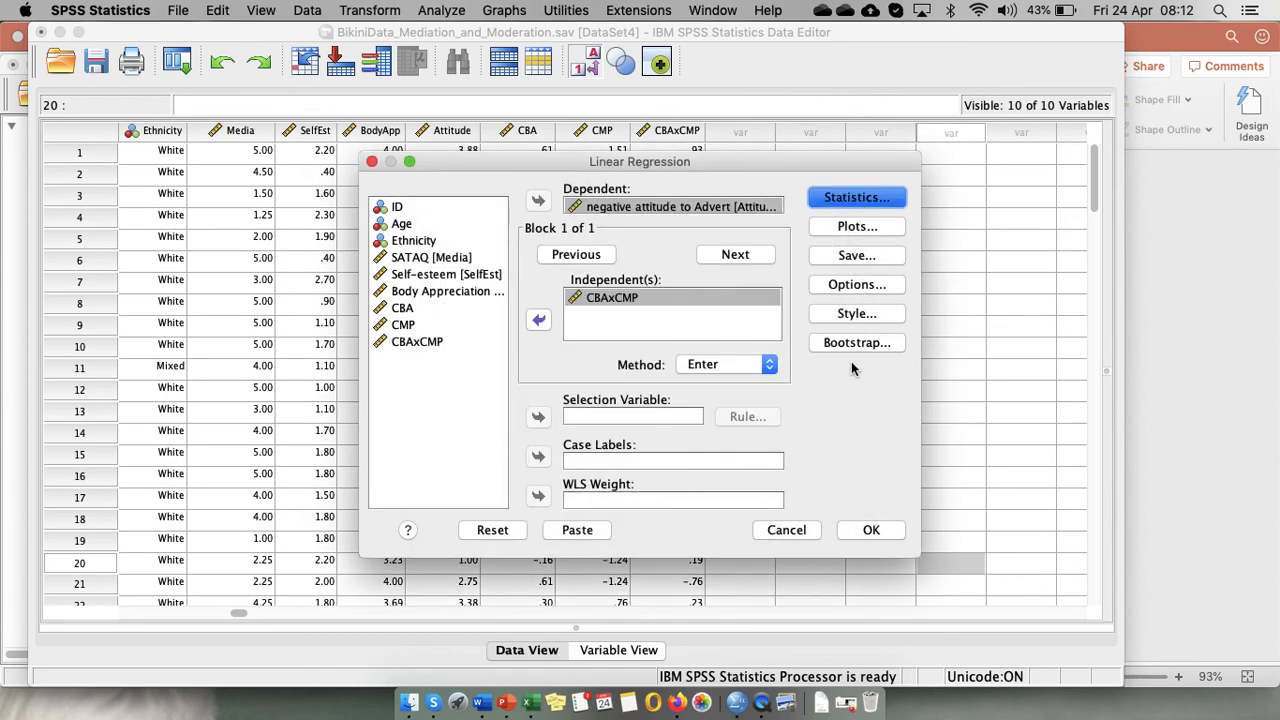
pyautogui.click(869, 532)
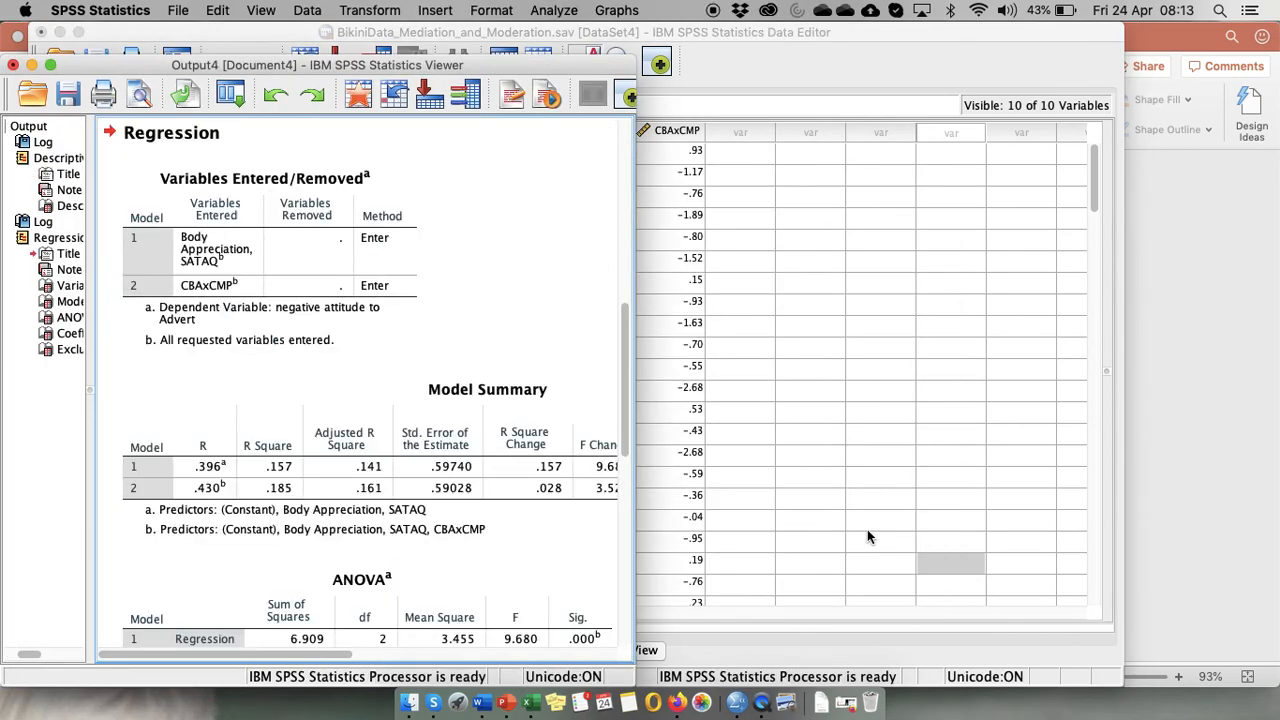
# Enlarge the output viewer and examine the Variables Entered/Removed and Model Summary tables.
pyautogui.click(51, 65)
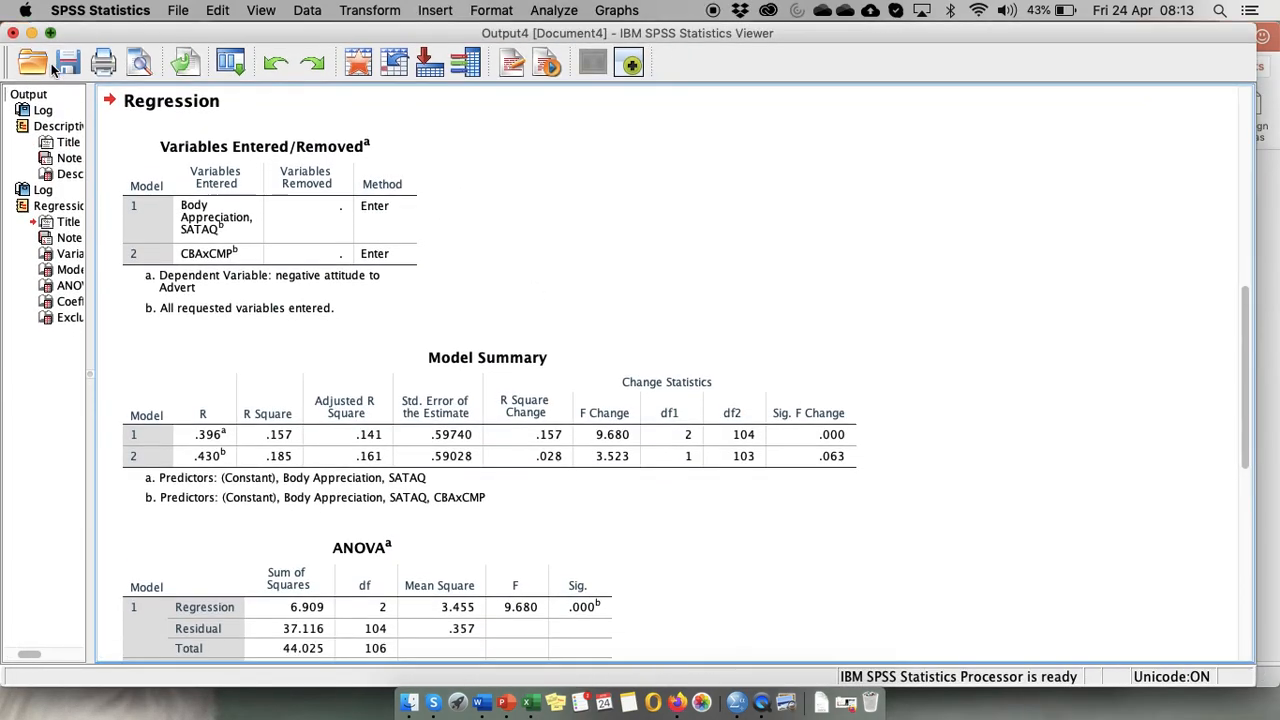
pyautogui.click(284, 220)
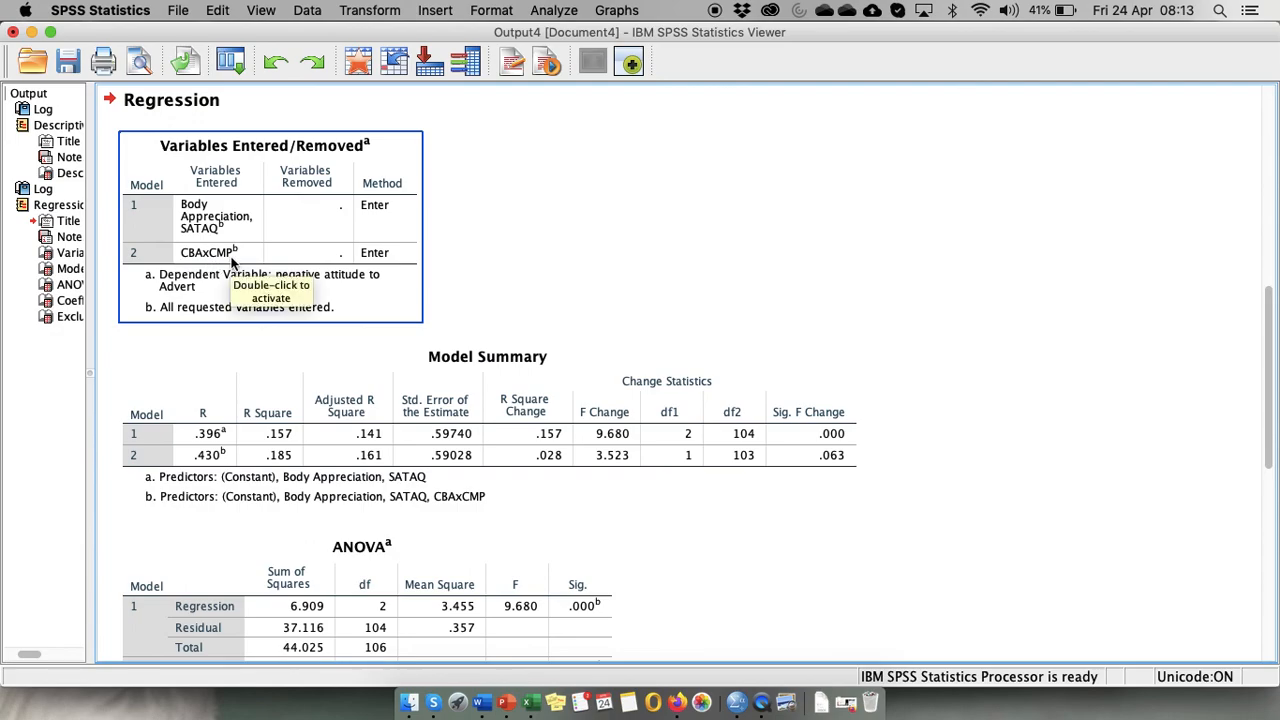
pyautogui.click(285, 435)
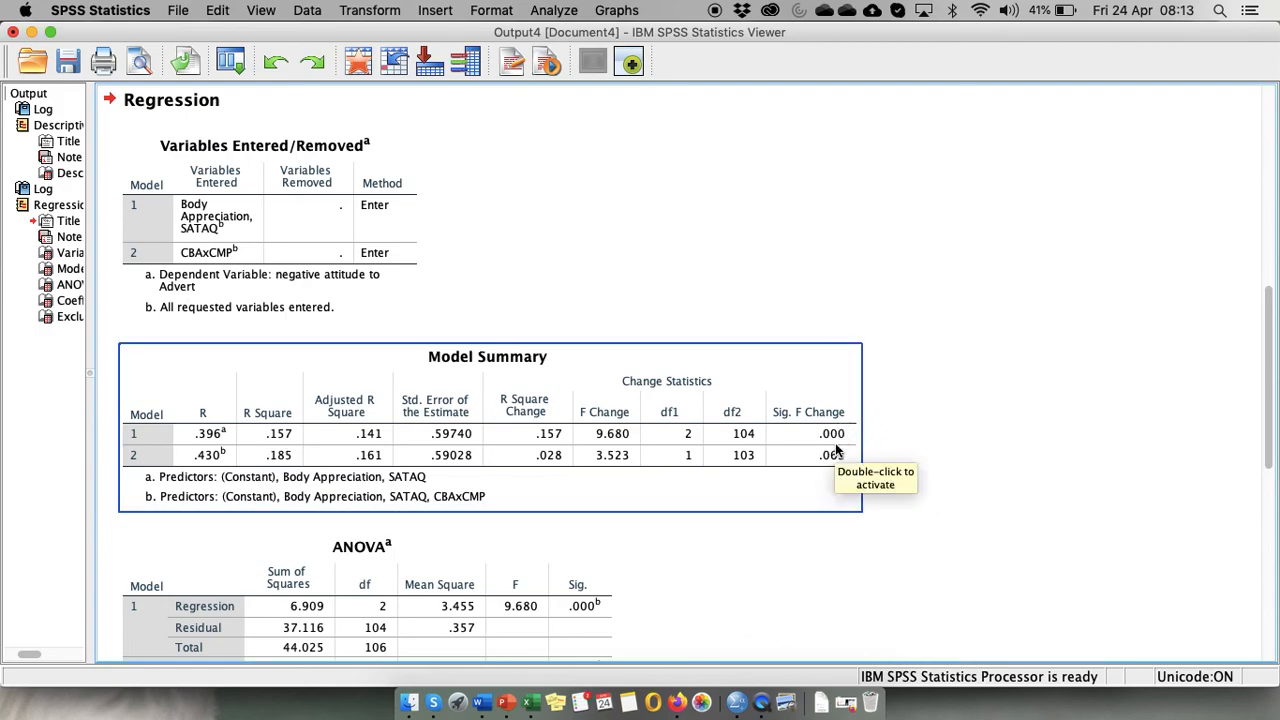
pyautogui.click(168, 465)
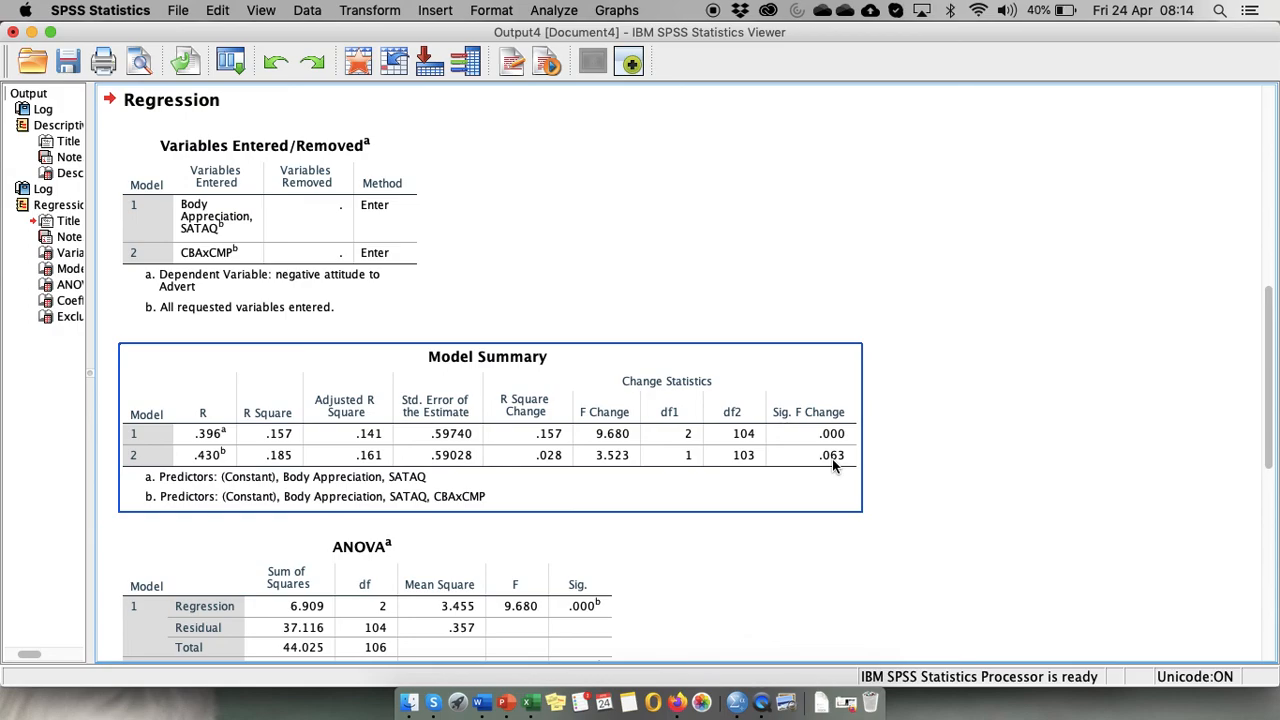
pyautogui.click(752, 592)
# Scroll through the ANOVA, Coefficients and Excluded Variables tables to examine the interaction results.
pyautogui.scroll(-3, 752, 592)
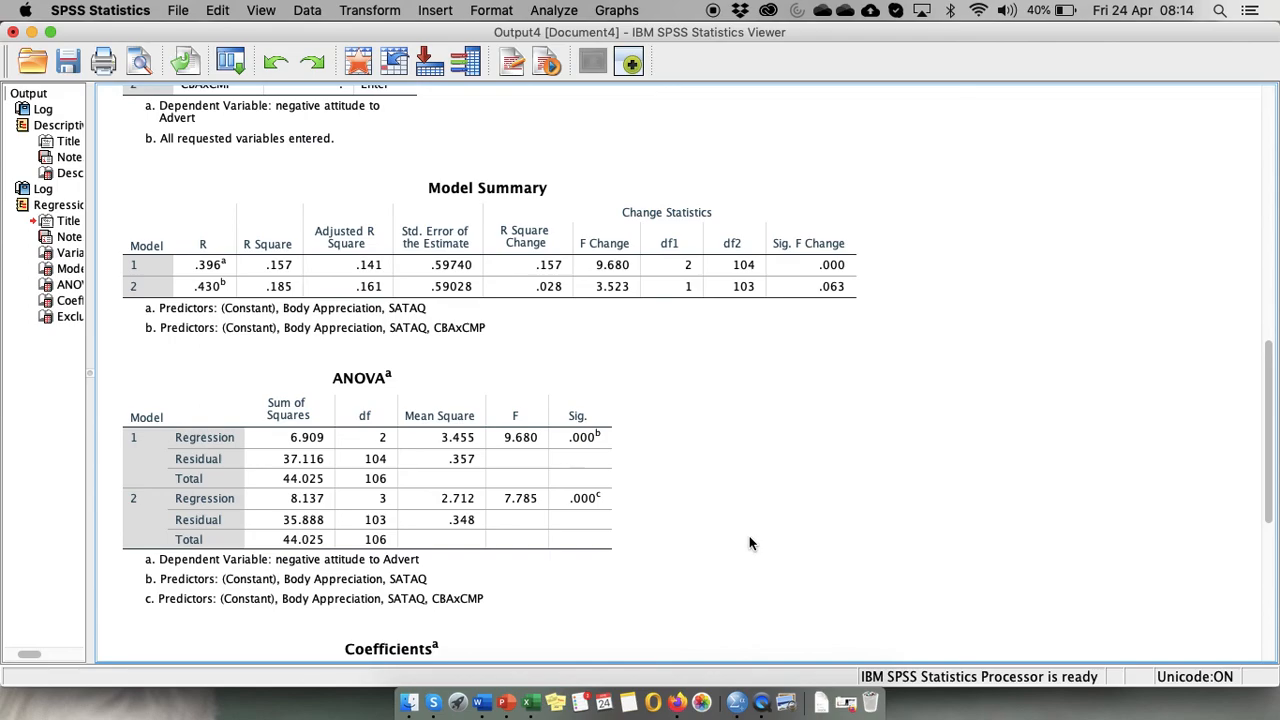
pyautogui.scroll(-5, 752, 543)
pyautogui.click(474, 490)
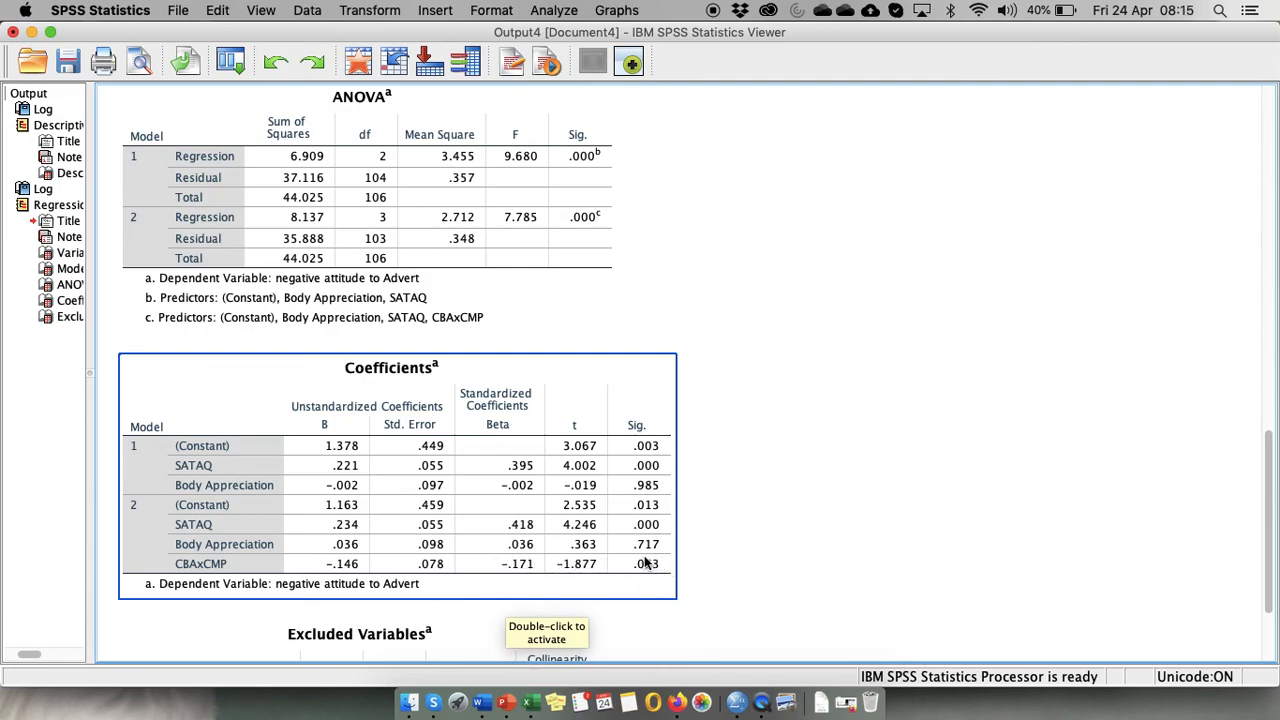
pyautogui.scroll(5, 775, 432)
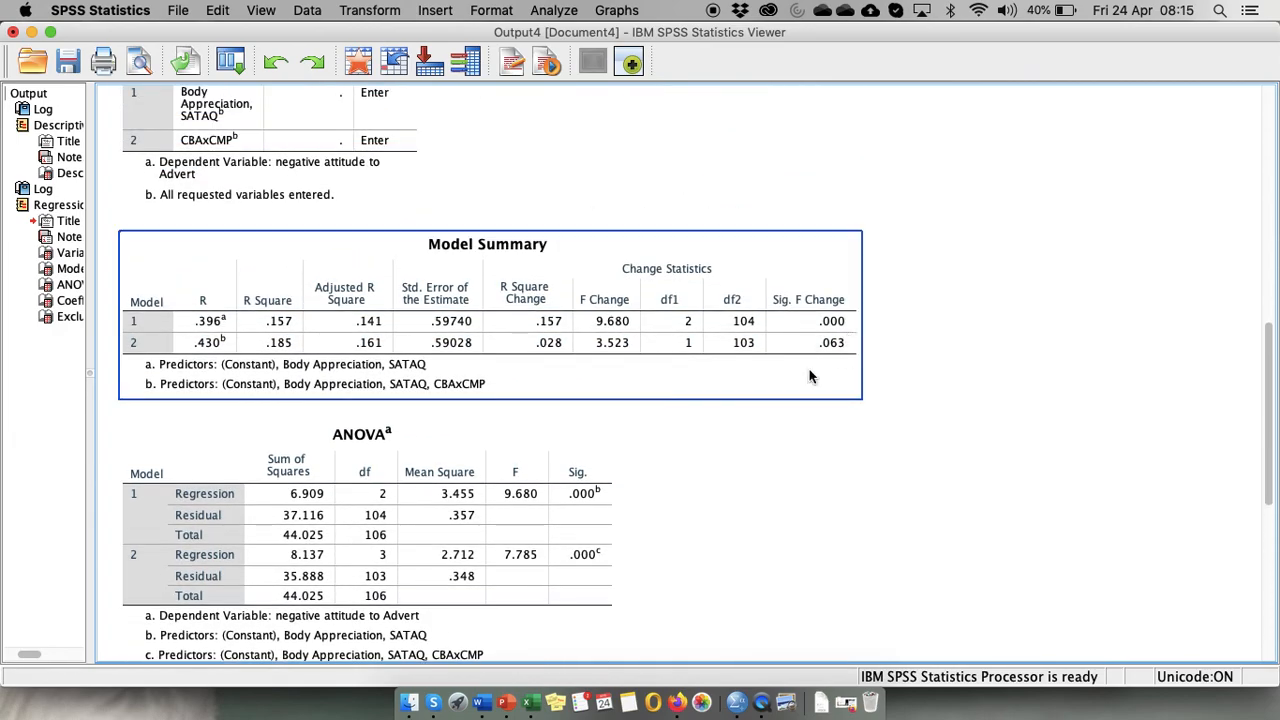
pyautogui.scroll(-7, 788, 611)
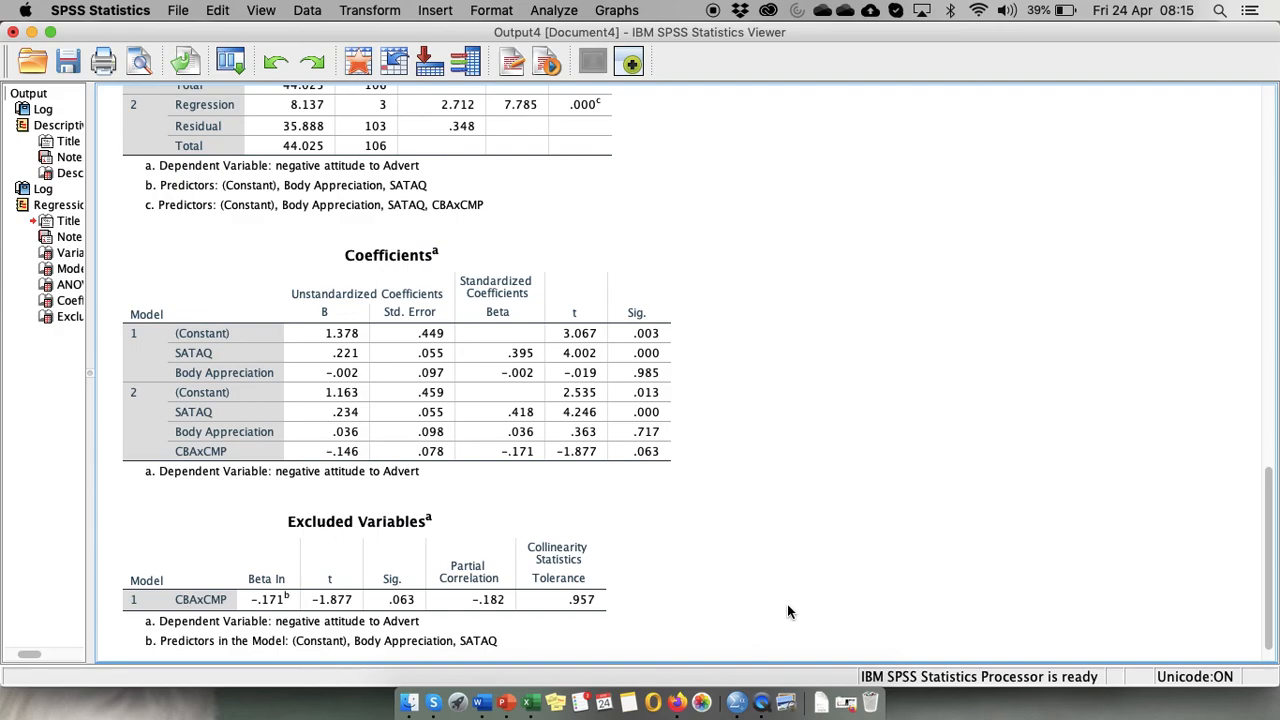
pyautogui.scroll(-1, 787, 612)
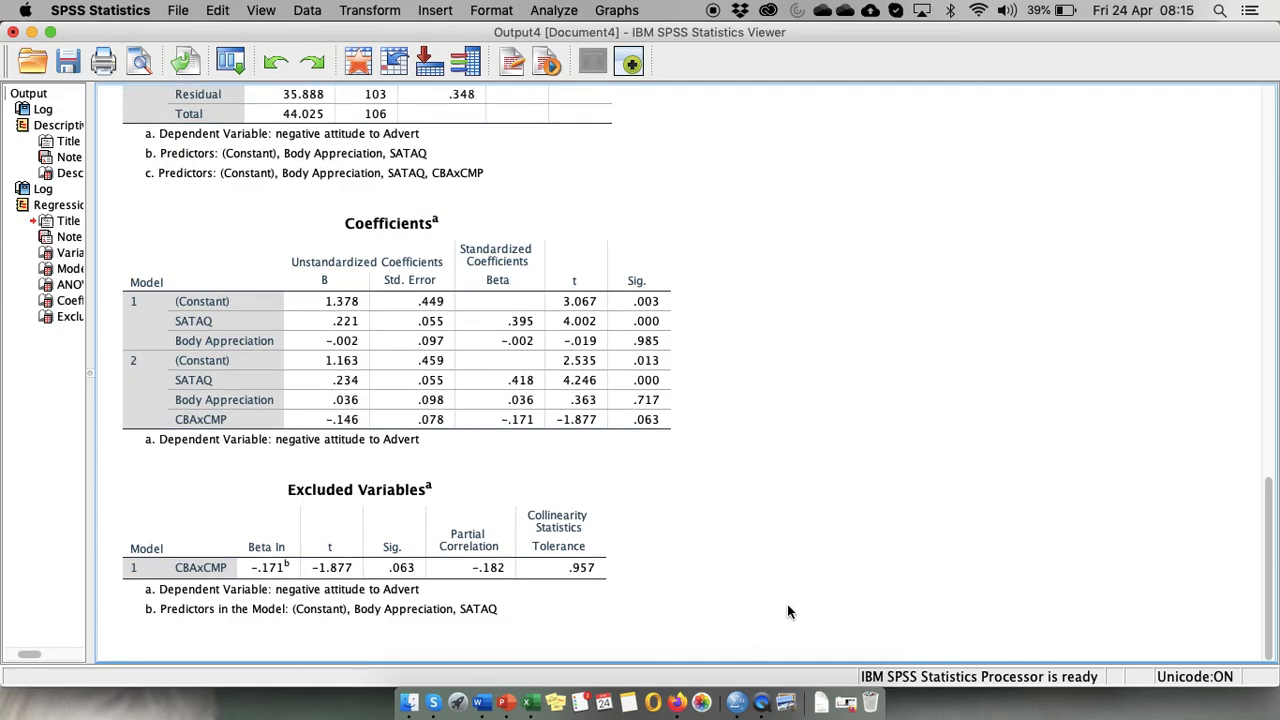